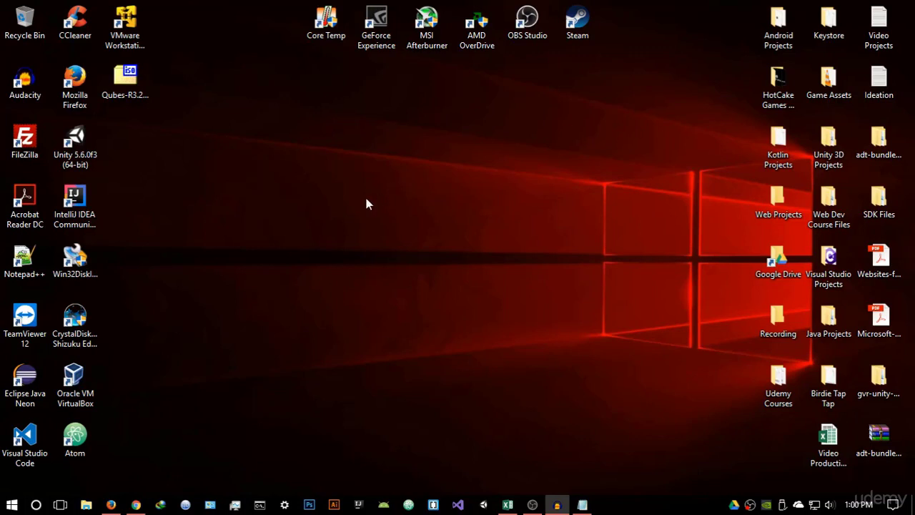
# Step: Switch to Firefox, search the web for "qubes os" in a new tab and open the official Qubes OS site
pyautogui.click(112, 505)
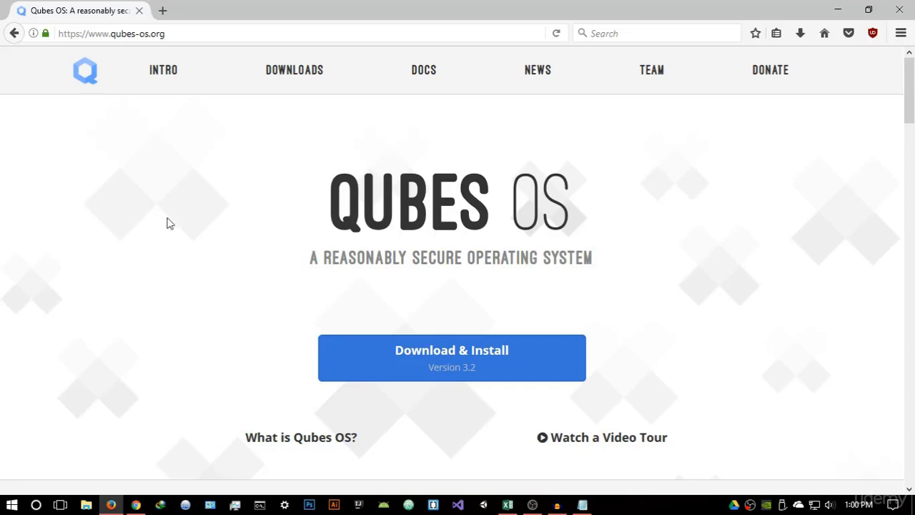
pyautogui.click(185, 35)
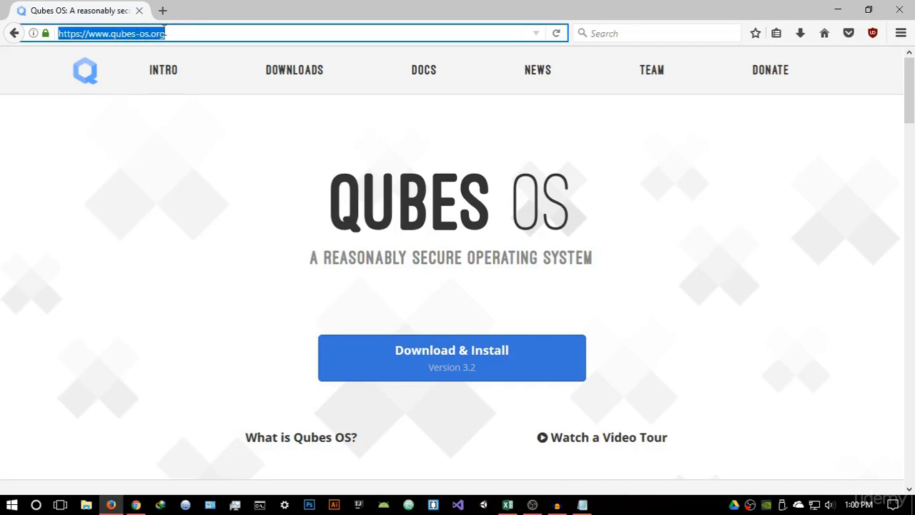
pyautogui.click(180, 88)
pyautogui.click(163, 10)
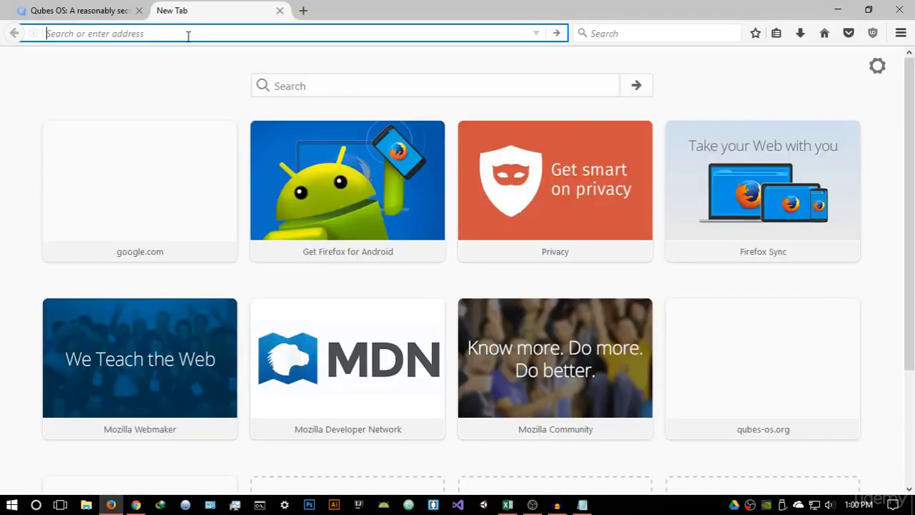
pyautogui.write('qubes os')
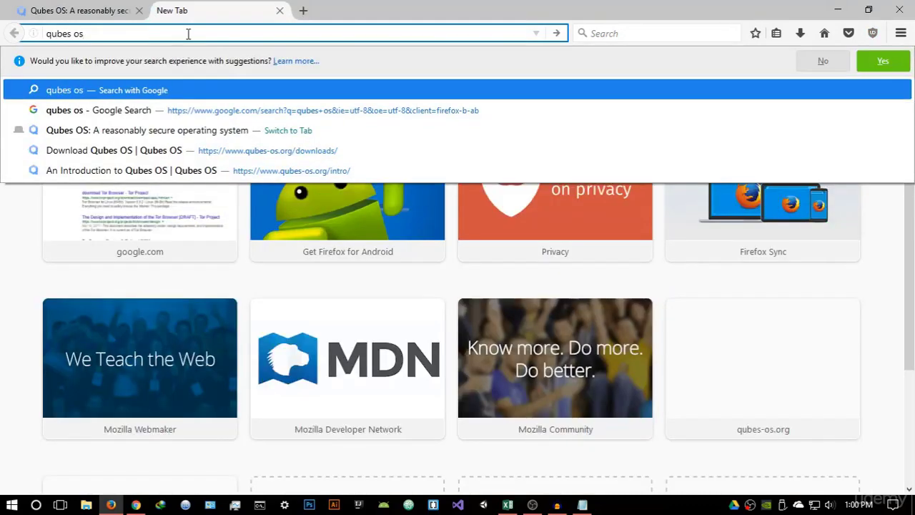
pyautogui.press('Return')
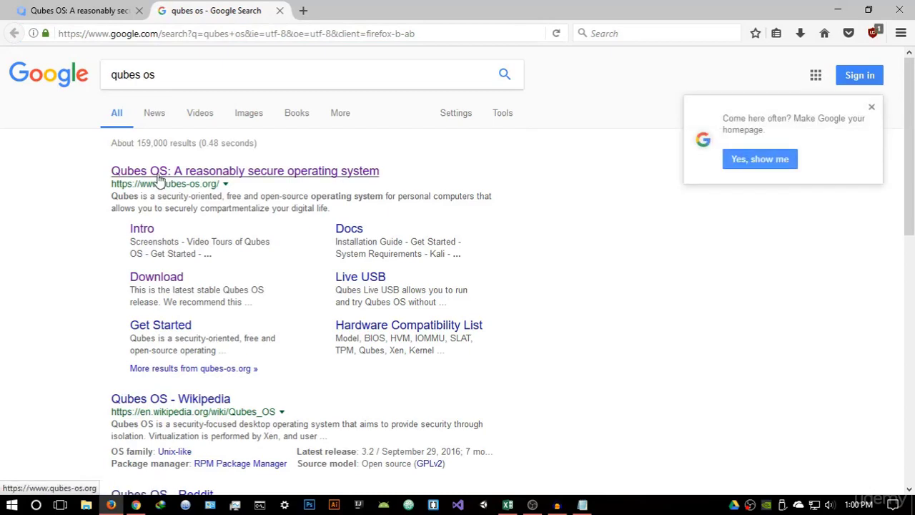
pyautogui.click(159, 173)
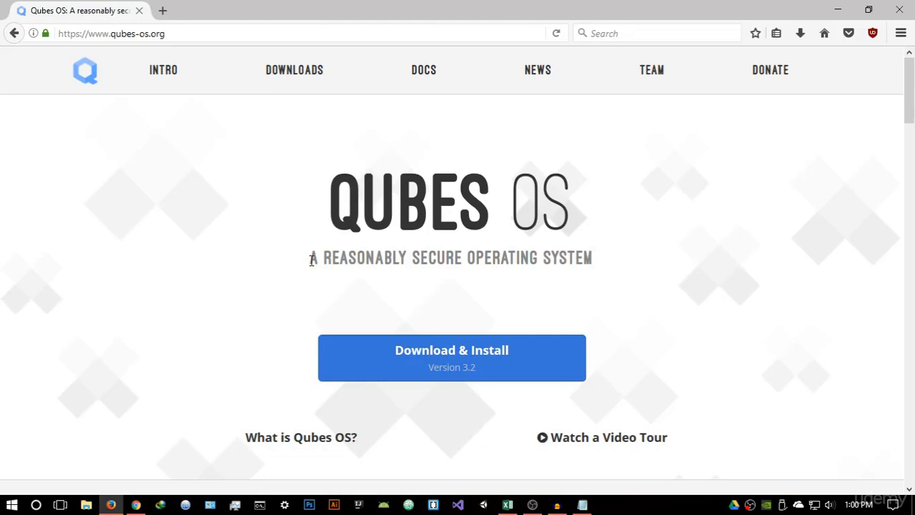
# Step: Read the homepage tagline and the security-oriented definition under "What is Qubes OS?", and return to the Qubes OS homepage
pyautogui.moveTo(311, 259); pyautogui.dragTo(605, 262)
pyautogui.click(593, 287)
pyautogui.scroll(-2, 595, 288)
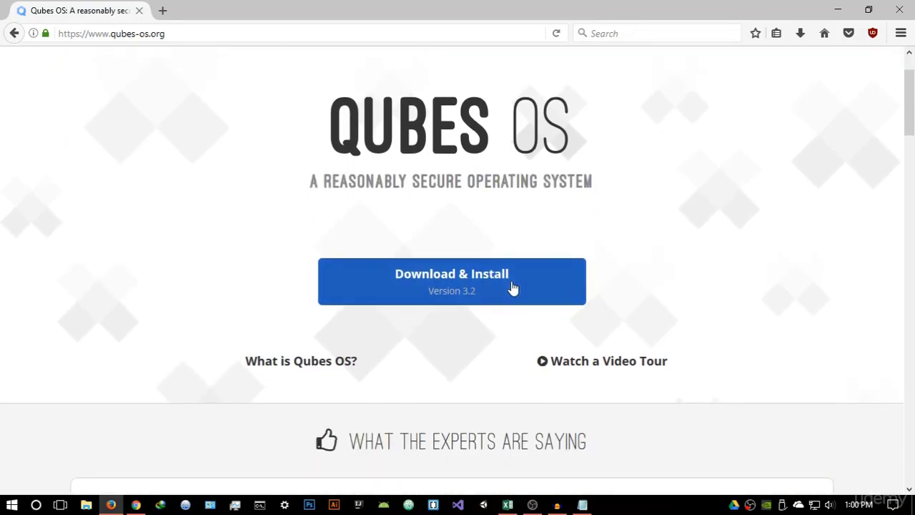
pyautogui.scroll(-2, 500, 286)
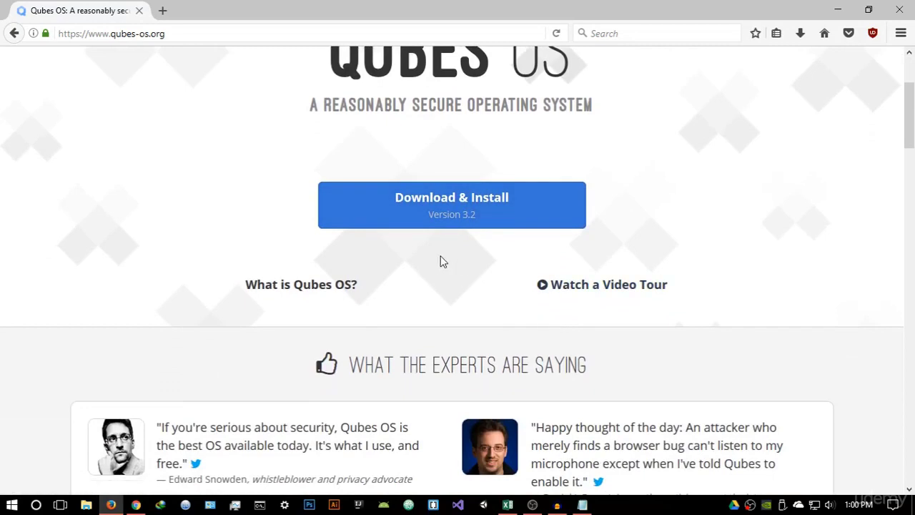
pyautogui.click(293, 286)
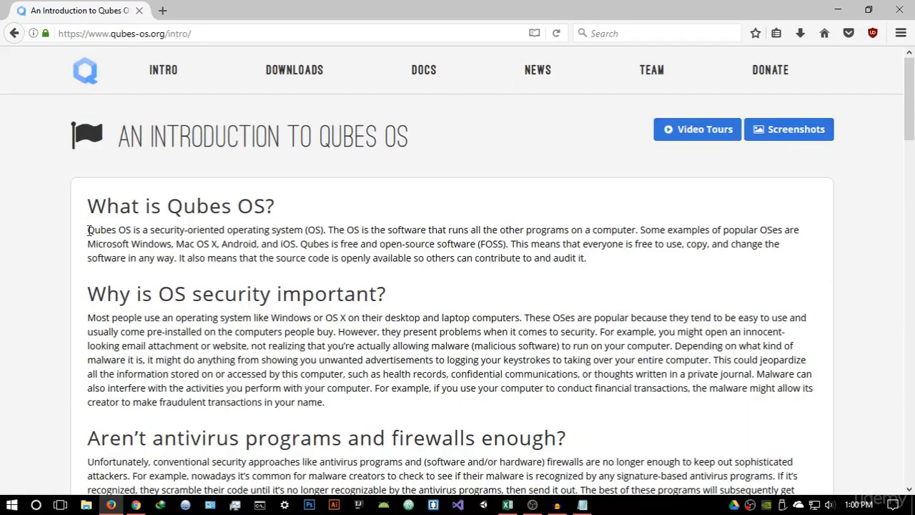
pyautogui.moveTo(88, 230); pyautogui.dragTo(310, 232)
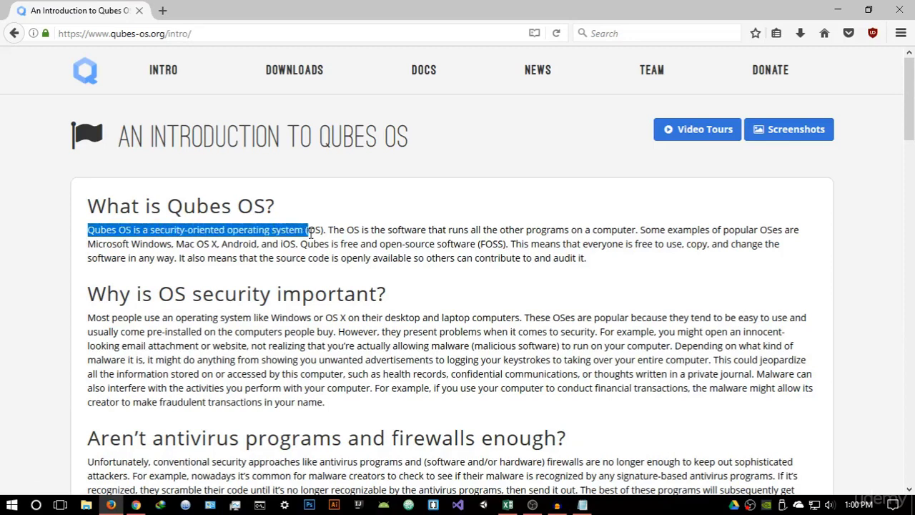
pyautogui.click(339, 223)
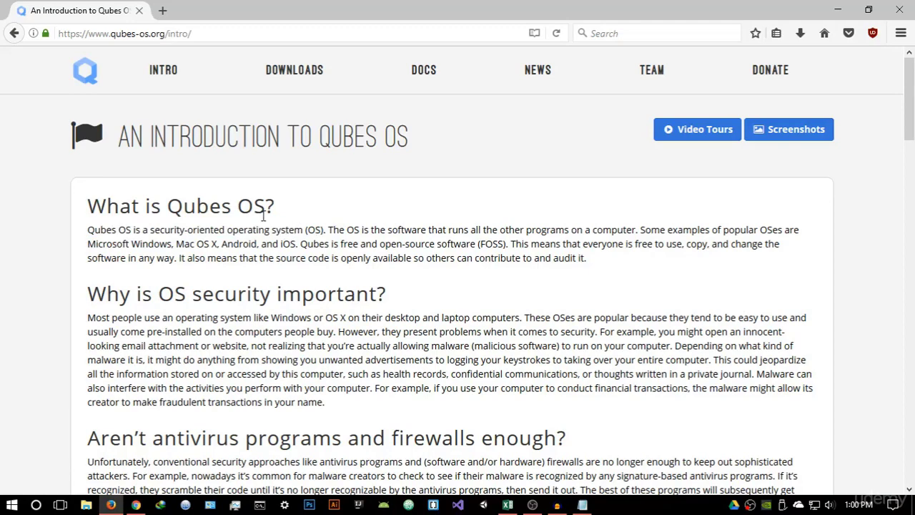
pyautogui.click(90, 74)
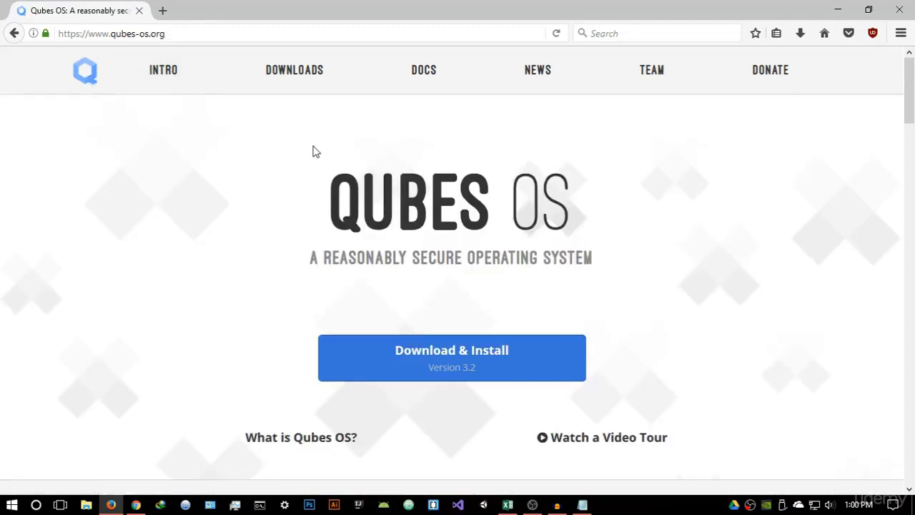
# Step: Open the Download & Install page from the homepage and find the Qubes Release 3.2 section
pyautogui.scroll(-3, 311, 154)
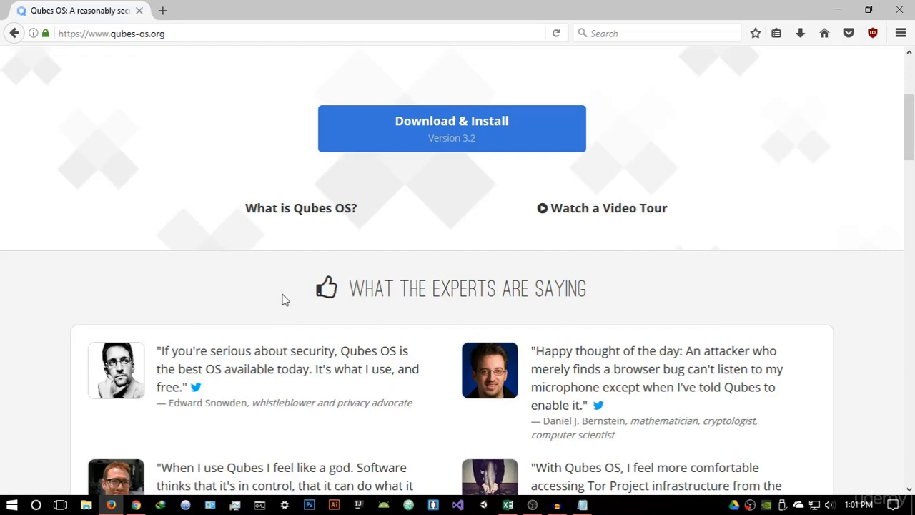
pyautogui.scroll(4, 307, 307)
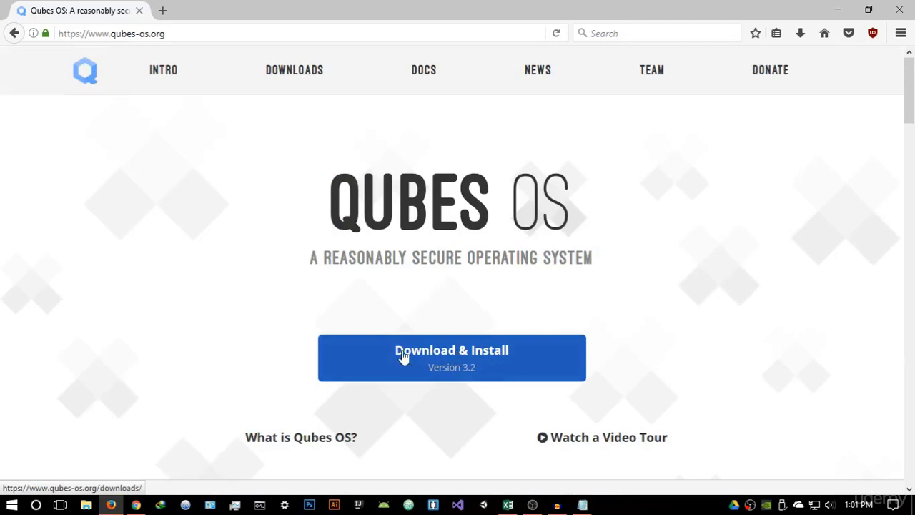
pyautogui.click(492, 367)
pyautogui.scroll(-3, 362, 290)
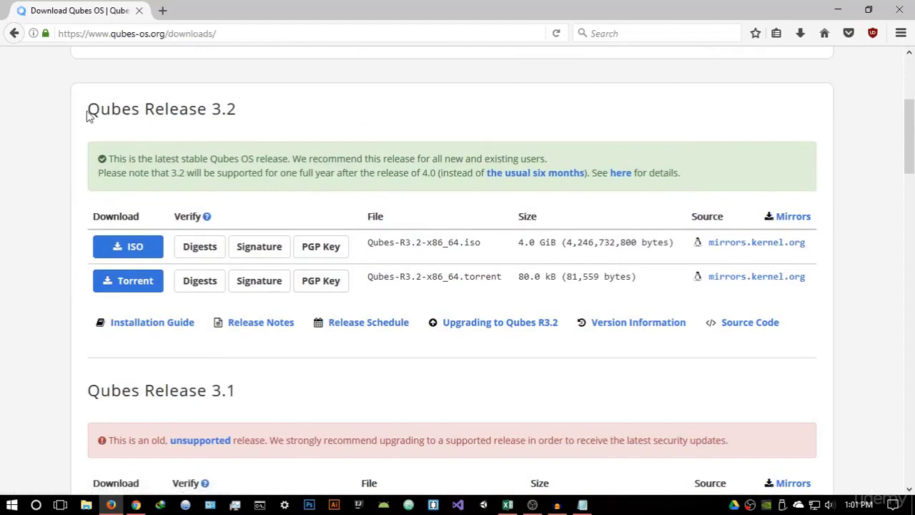
pyautogui.moveTo(89, 108)
pyautogui.mouseDown()
pyautogui.moveTo(108, 109)
pyautogui.moveTo(99, 109)
pyautogui.mouseUp()
pyautogui.click(108, 134)
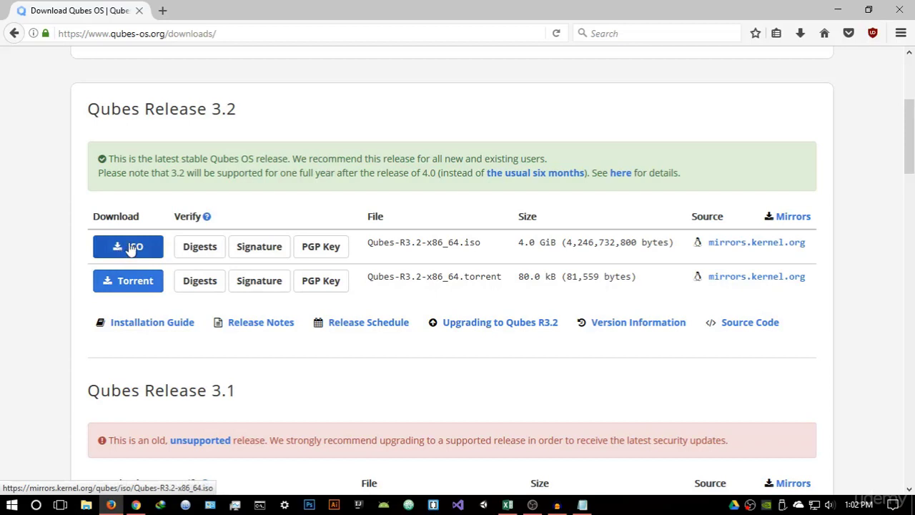
# Step: Check the Release 3.2 ISO's file size, open its download dialog and close it without saving
pyautogui.moveTo(520, 242); pyautogui.dragTo(557, 243)
pyautogui.click(557, 264)
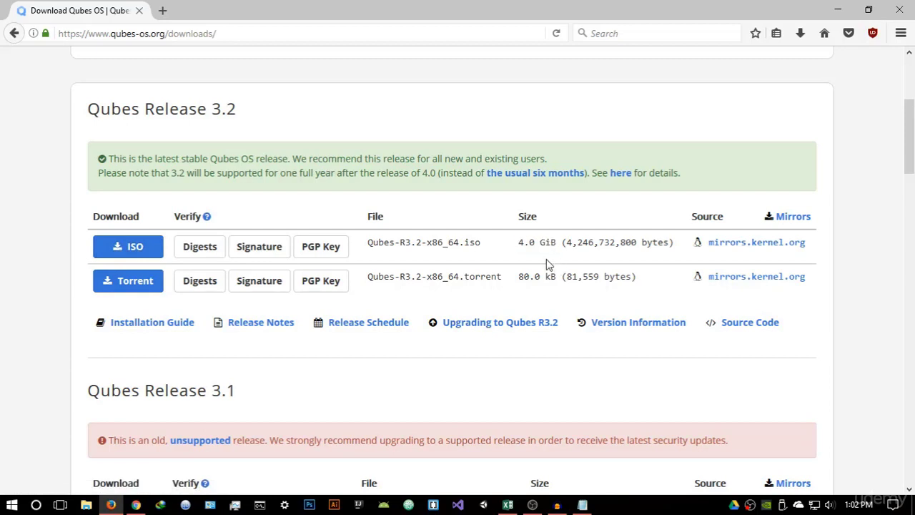
pyautogui.click(146, 253)
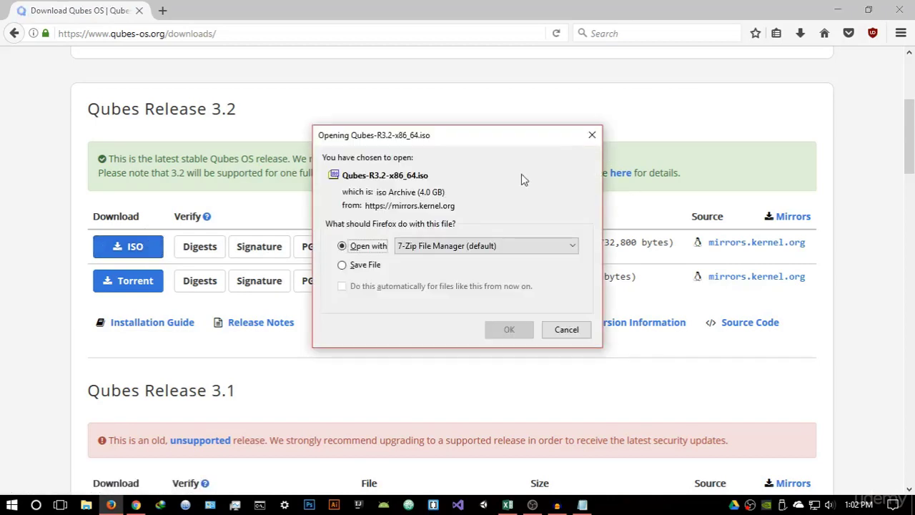
pyautogui.click(591, 135)
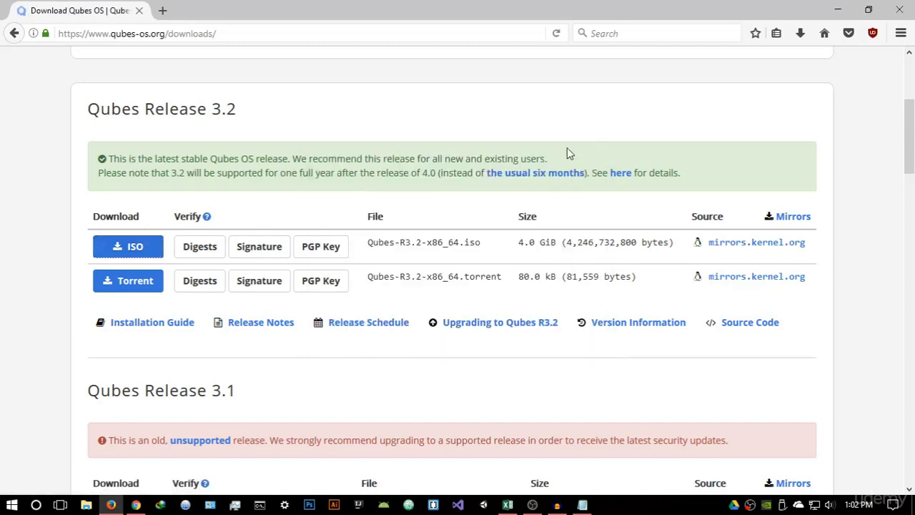
# Step: Minimize the browser and look at the Qubes ISO file on the desktop
pyautogui.click(841, 10)
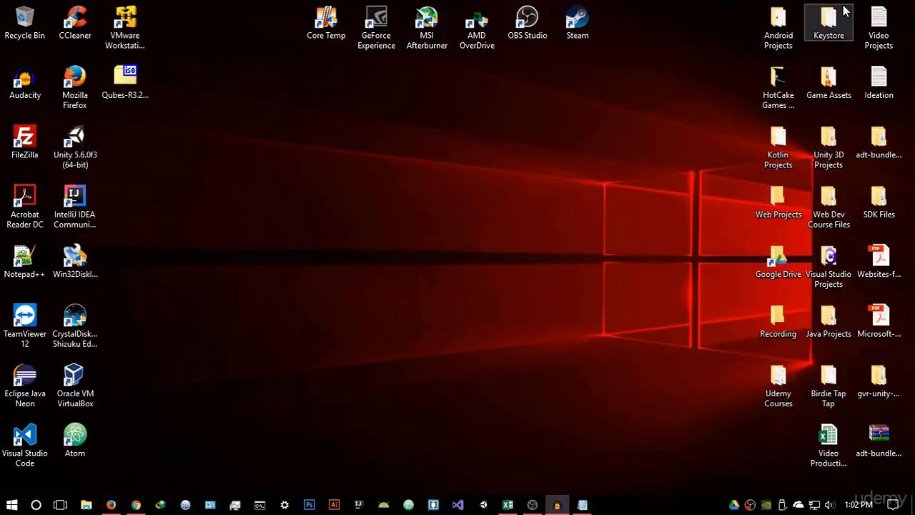
pyautogui.rightClick(225, 126)
pyautogui.click(267, 173)
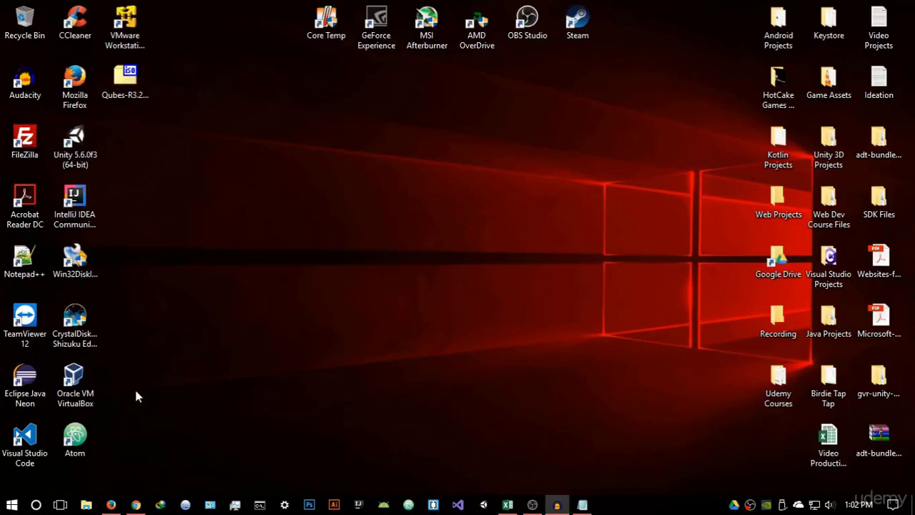
# Step: Return to the Qubes downloads page in Firefox and open the Installation Guide under Installing Qubes Securely
pyautogui.click(111, 505)
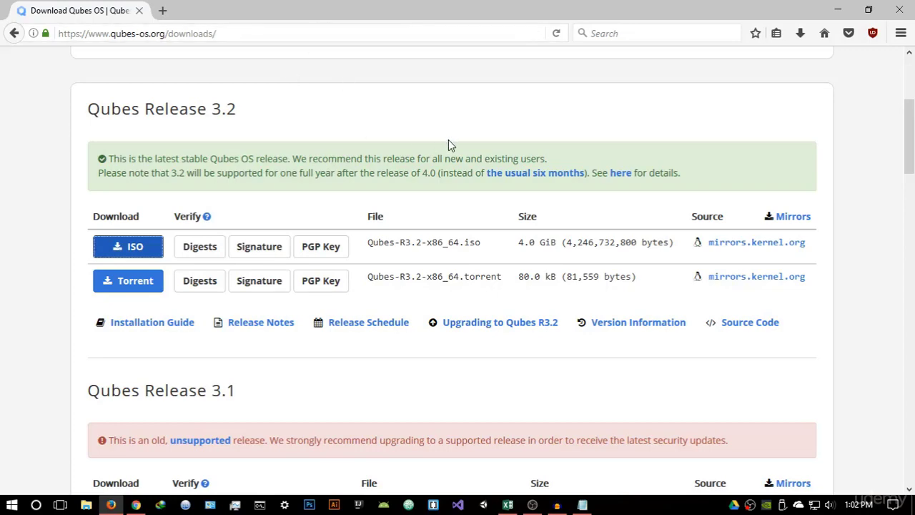
pyautogui.scroll(3, 451, 147)
pyautogui.scroll(-2, 386, 185)
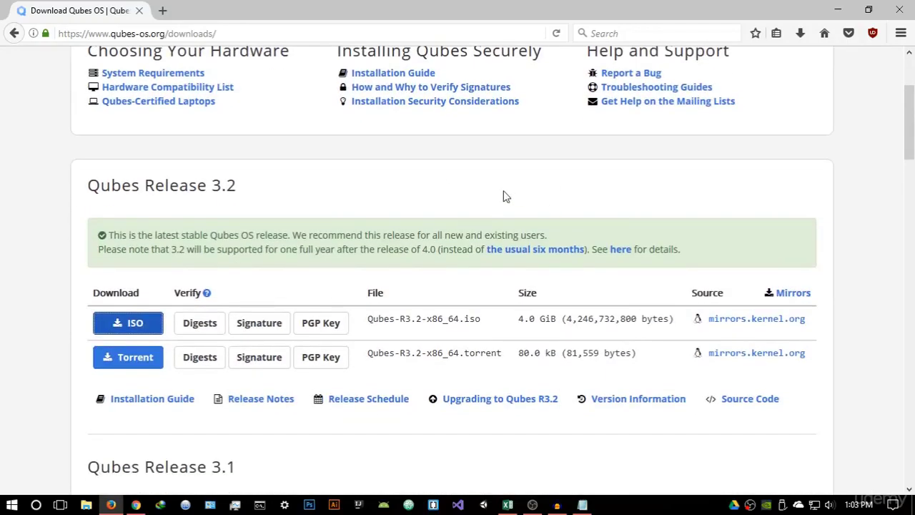
pyautogui.scroll(2, 503, 197)
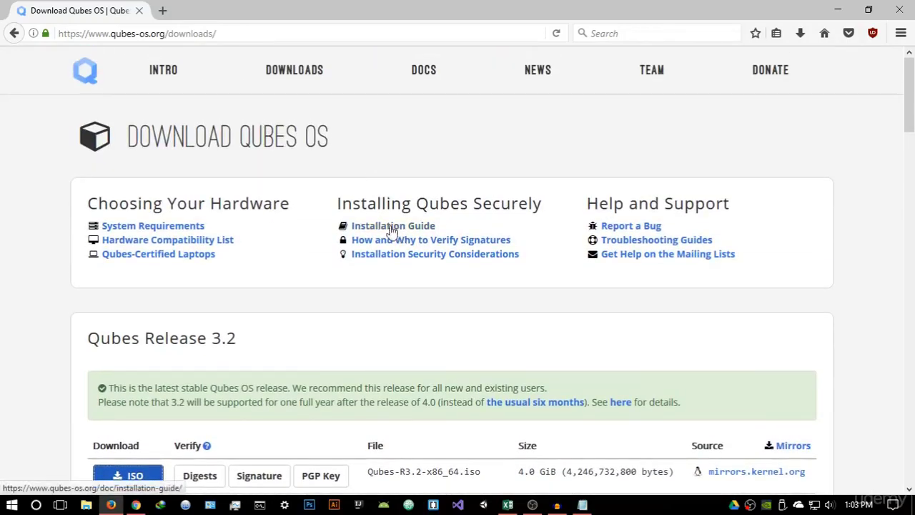
pyautogui.click(394, 227)
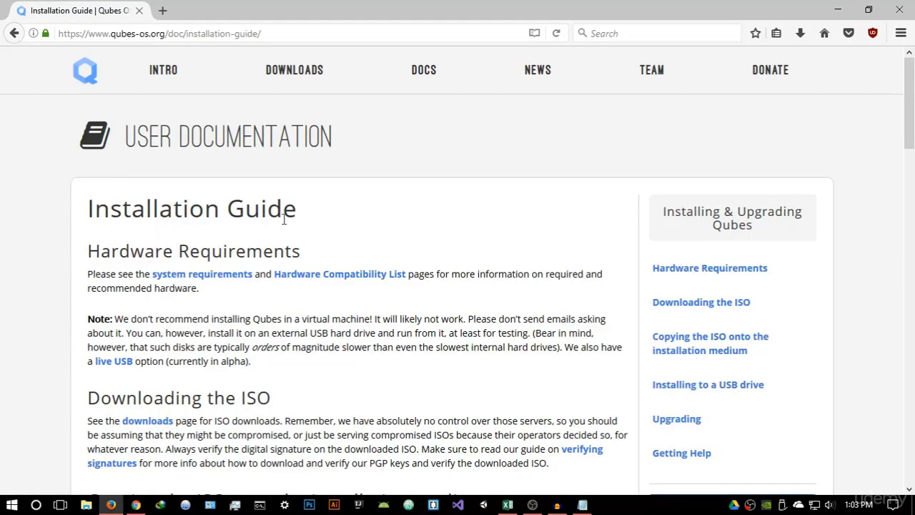
# Step: Examine the Installation Guide's section on copying the ISO onto the installation medium
pyautogui.scroll(-5, 284, 219)
pyautogui.scroll(-3, 287, 220)
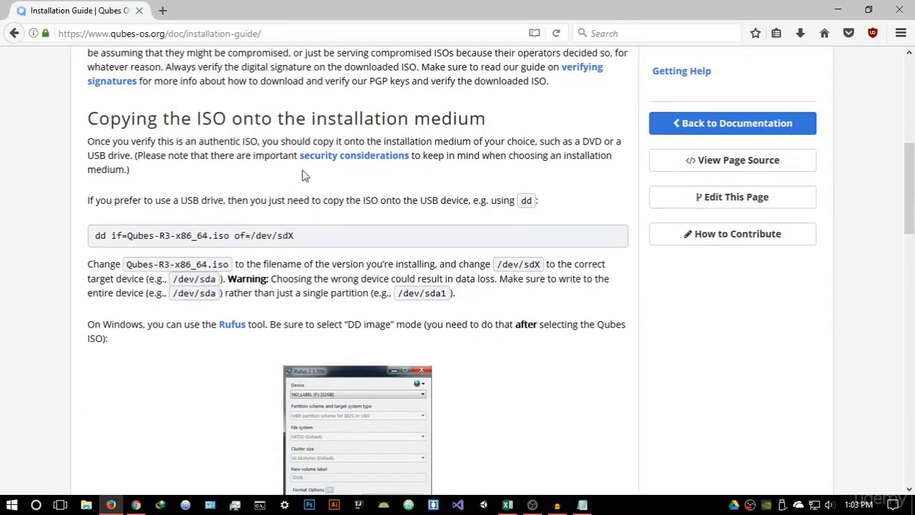
pyautogui.scroll(-7, 265, 159)
pyautogui.scroll(6, 266, 162)
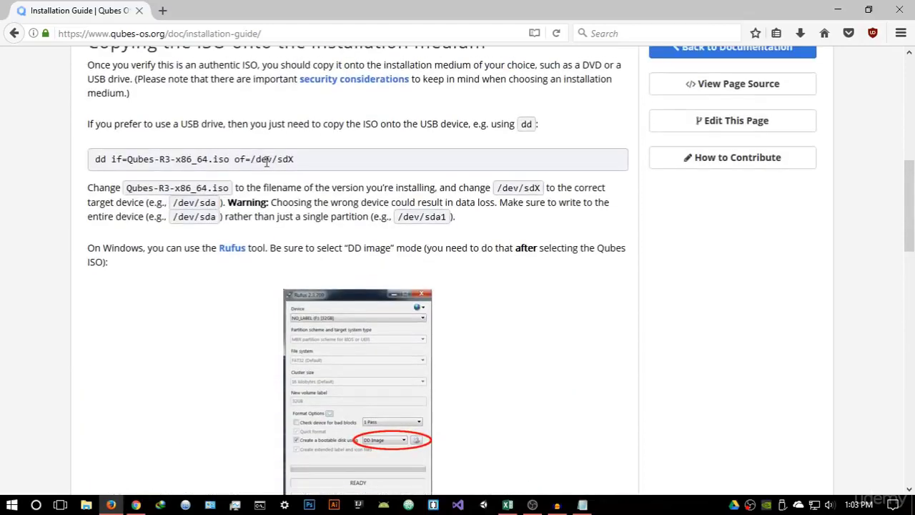
pyautogui.scroll(3, 117, 150)
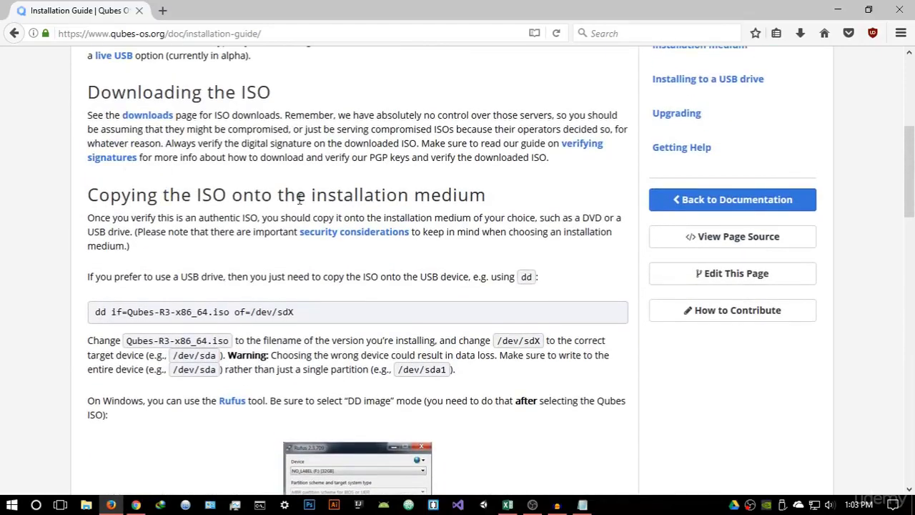
pyautogui.moveTo(501, 202); pyautogui.dragTo(70, 203)
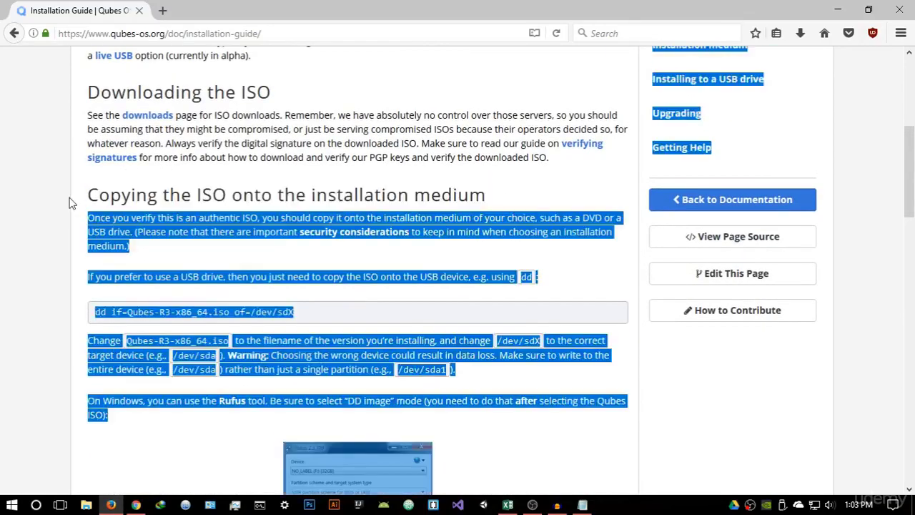
pyautogui.click(198, 232)
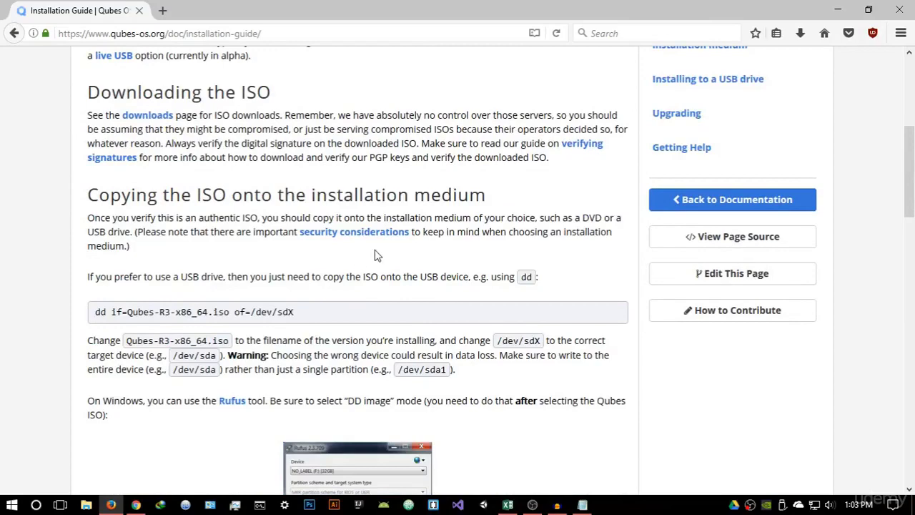
# Step: Open the guide's Rufus link in a new tab, switch to it and look over the Rufus homepage
pyautogui.scroll(-2, 368, 256)
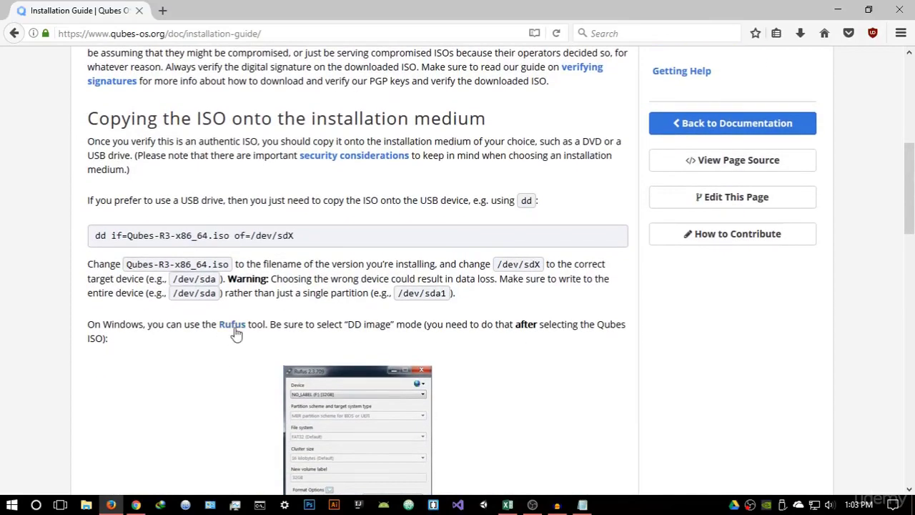
pyautogui.rightClick(236, 332)
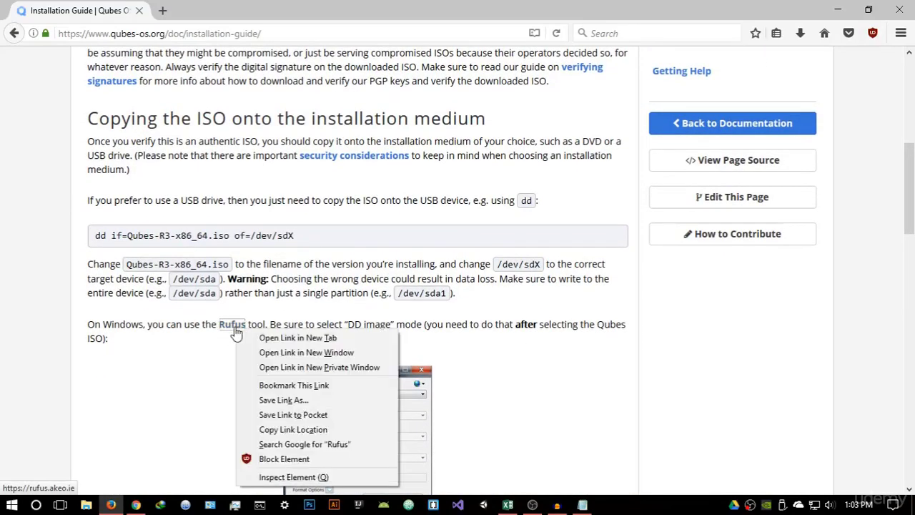
pyautogui.click(252, 337)
pyautogui.click(188, 16)
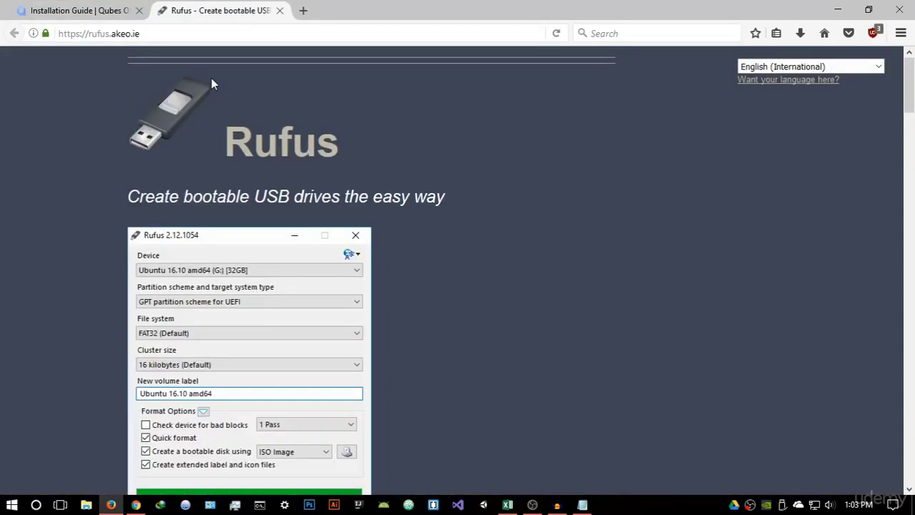
pyautogui.scroll(-4, 299, 185)
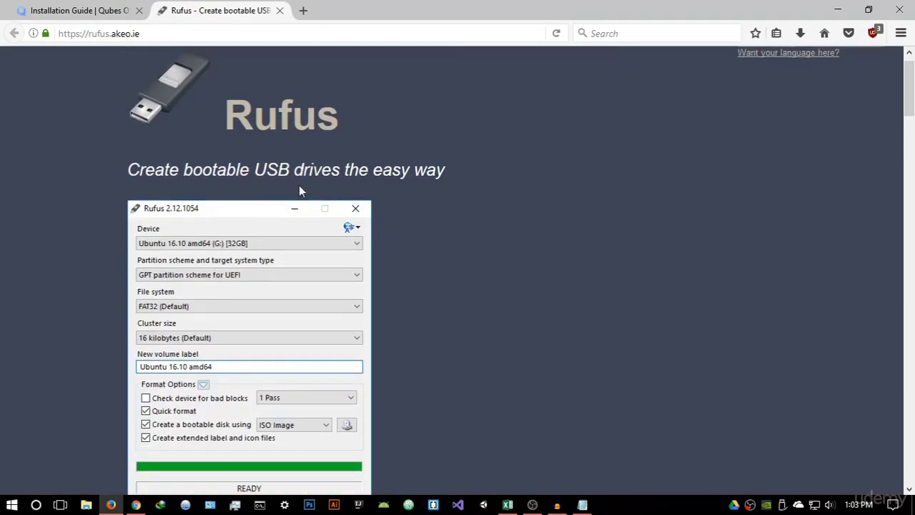
pyautogui.scroll(2, 329, 185)
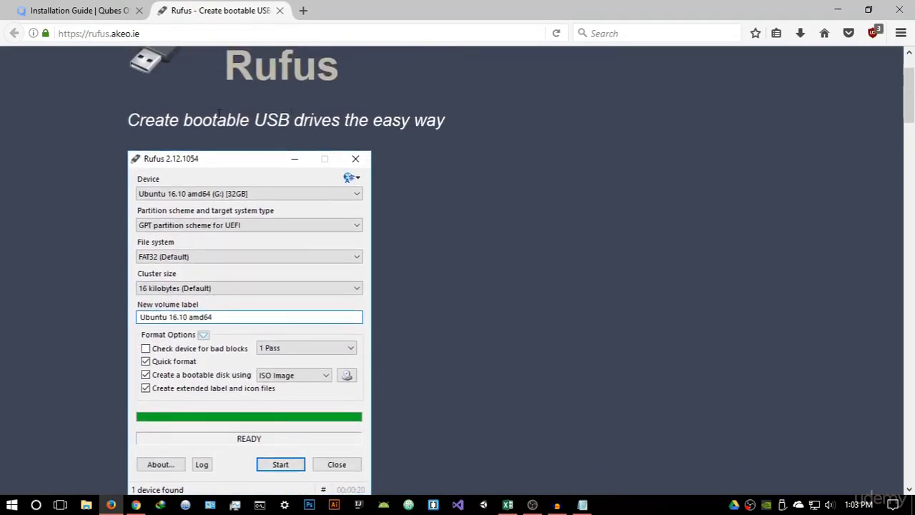
# Step: Download Rufus 2.15 from the Rufus homepage and save rufus-2.15.exe
pyautogui.scroll(-8, 413, 158)
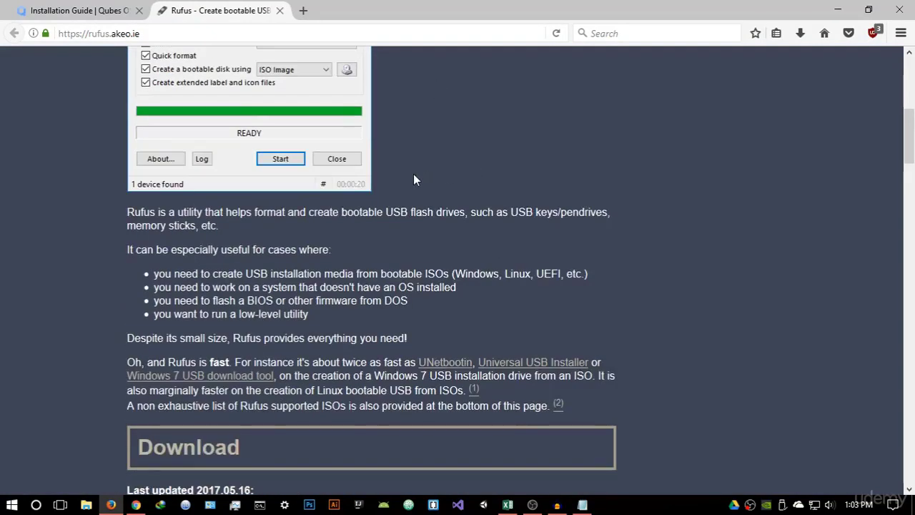
pyautogui.scroll(-8, 413, 180)
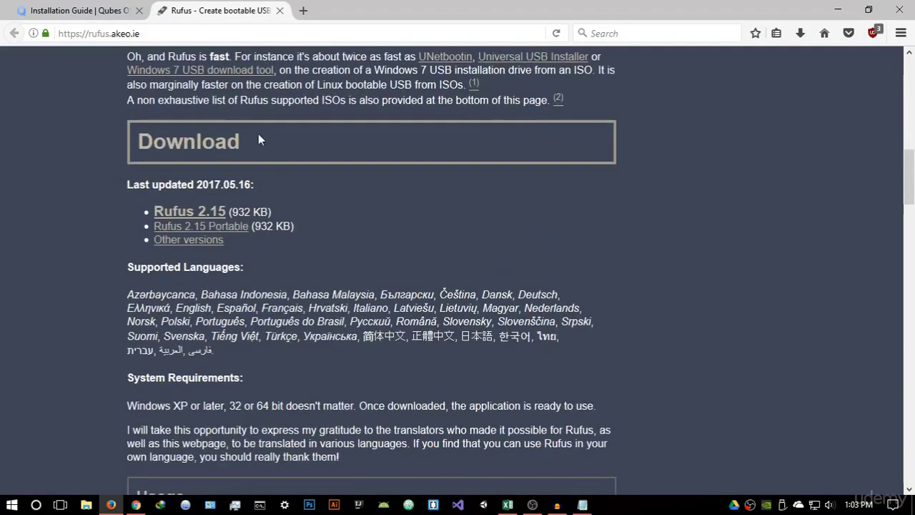
pyautogui.click(203, 213)
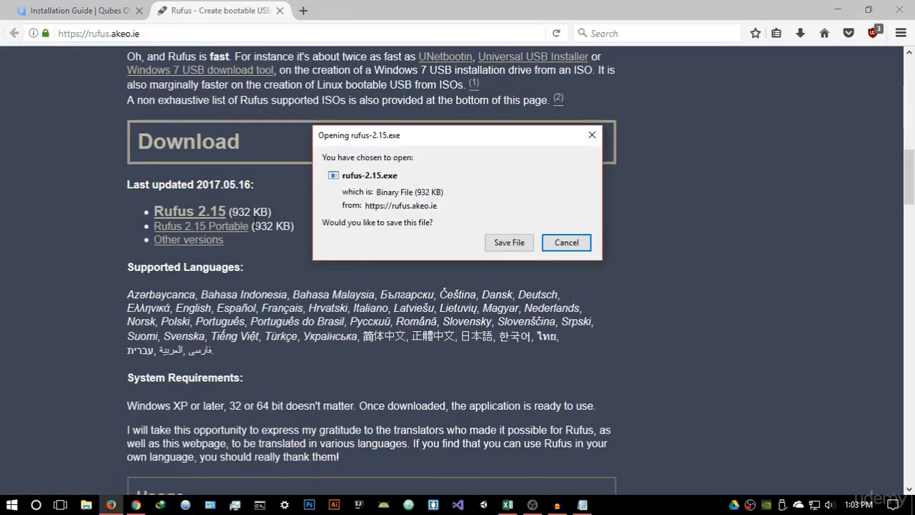
pyautogui.click(504, 243)
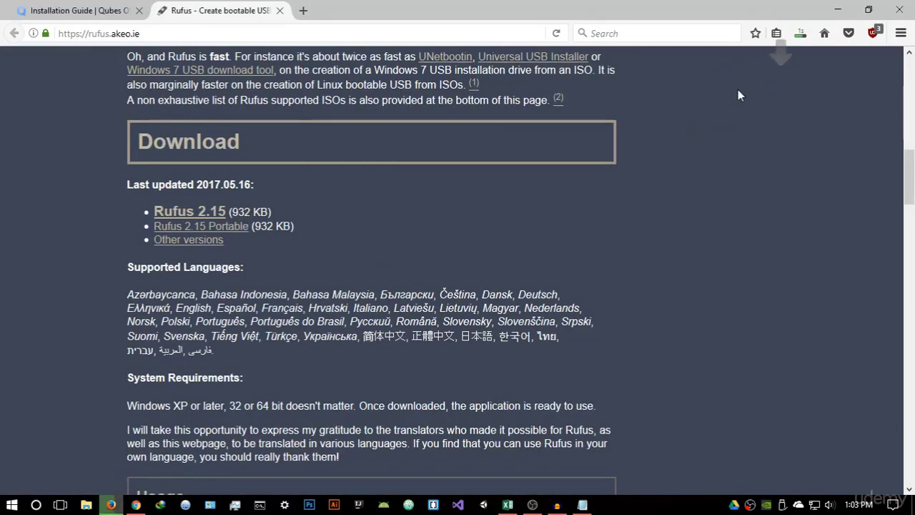
# Step: Run the downloaded rufus-2.15.exe, decline its online update checks and minimize the browser
pyautogui.click(800, 36)
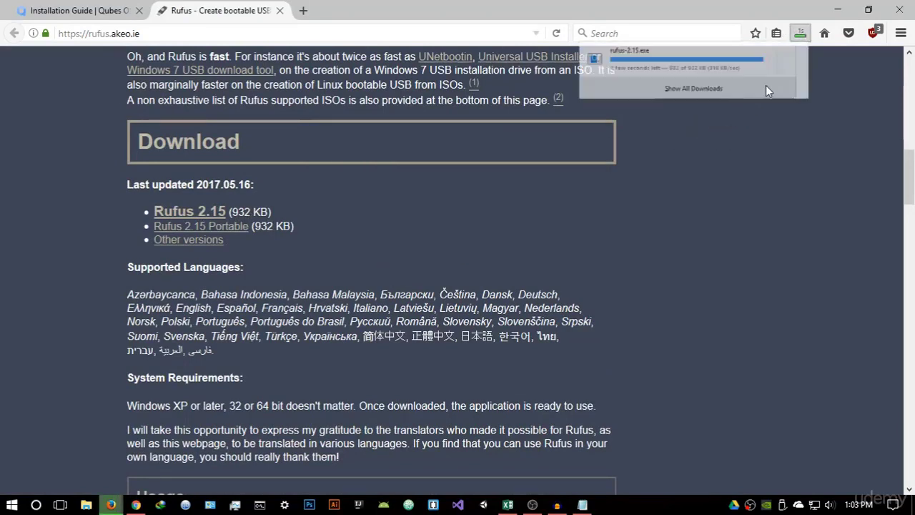
pyautogui.click(418, 148)
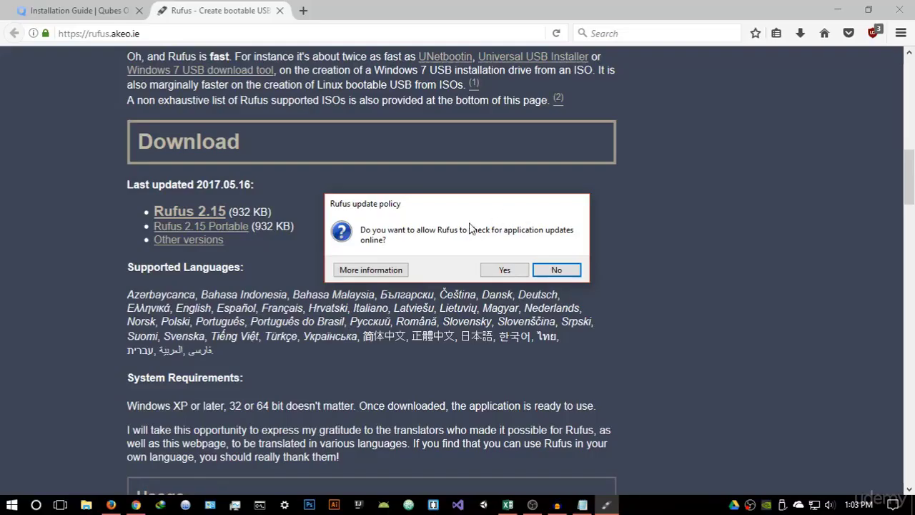
pyautogui.moveTo(467, 213); pyautogui.dragTo(486, 175)
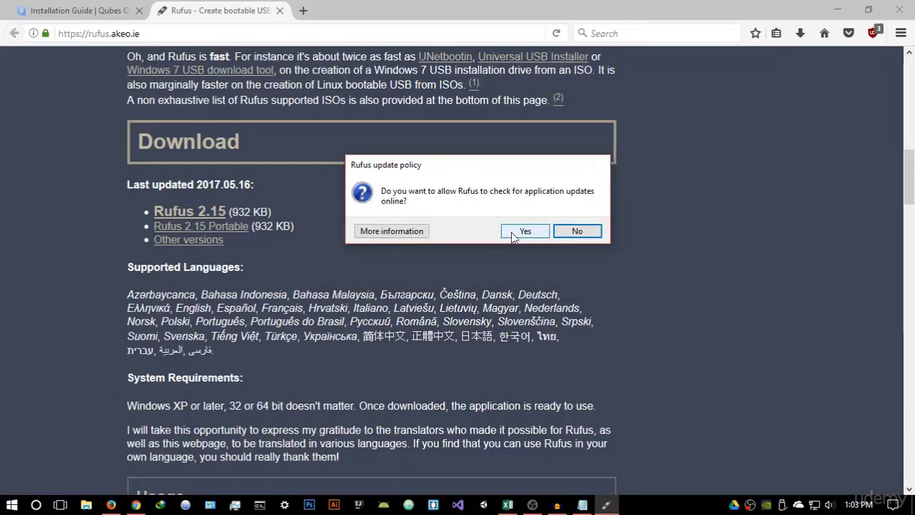
pyautogui.click(576, 231)
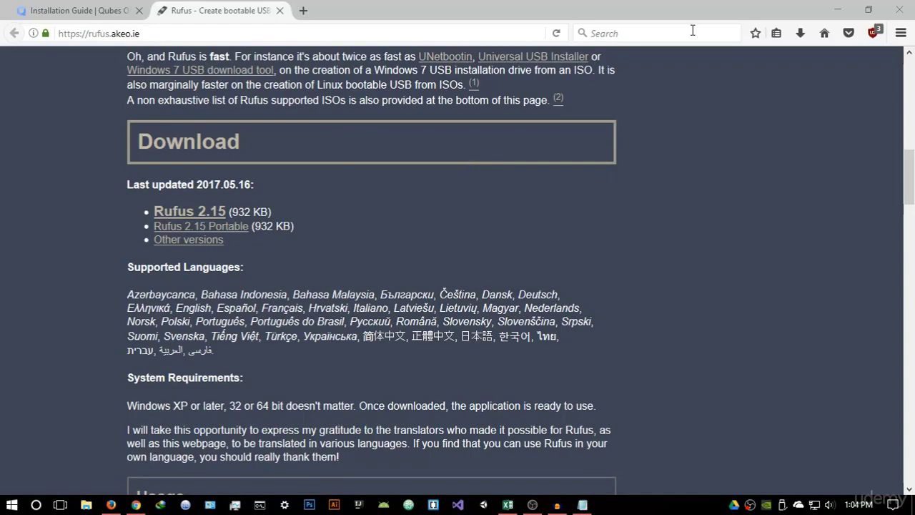
pyautogui.click(838, 10)
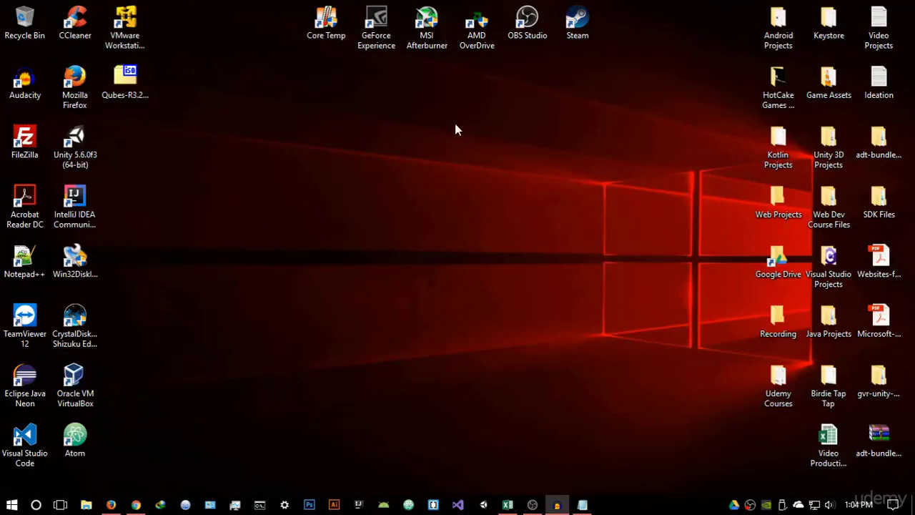
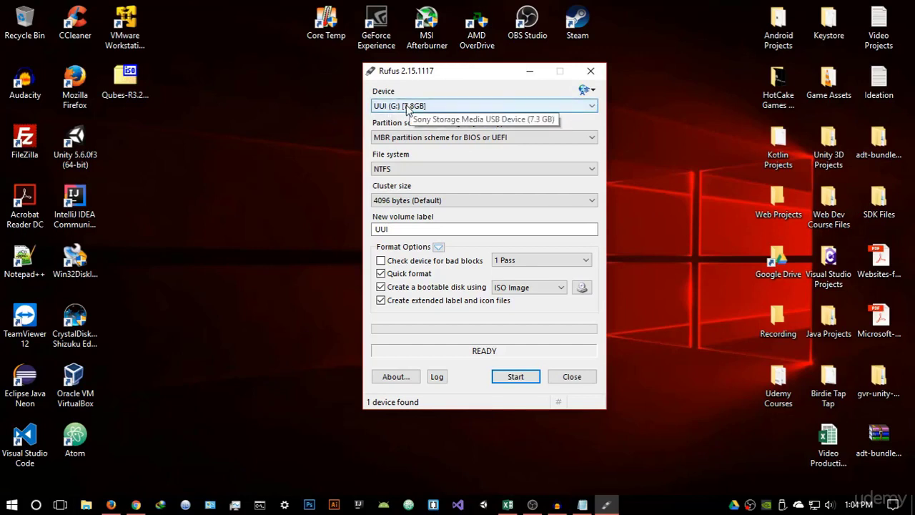
# Step: In Rufus, choose the UUI (G:) USB drive as the device and set its file system to FAT32 (Default)
pyautogui.click(427, 107)
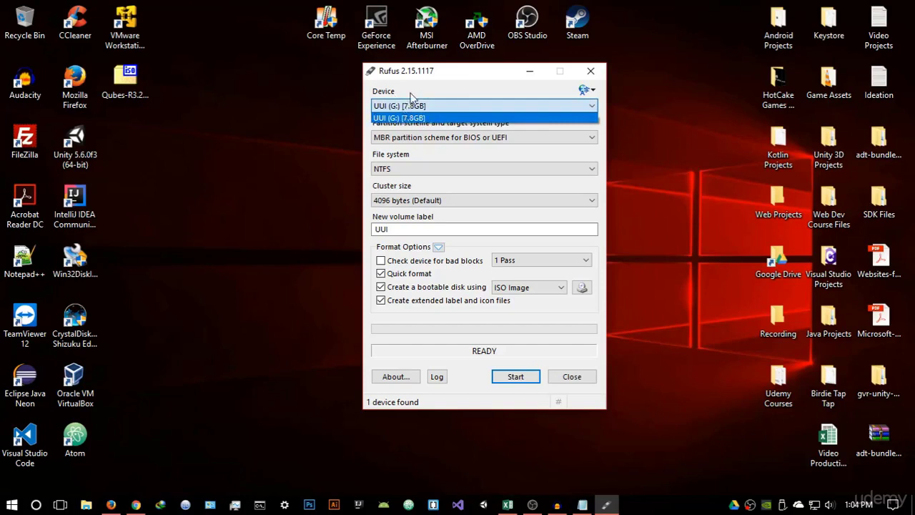
pyautogui.click(413, 117)
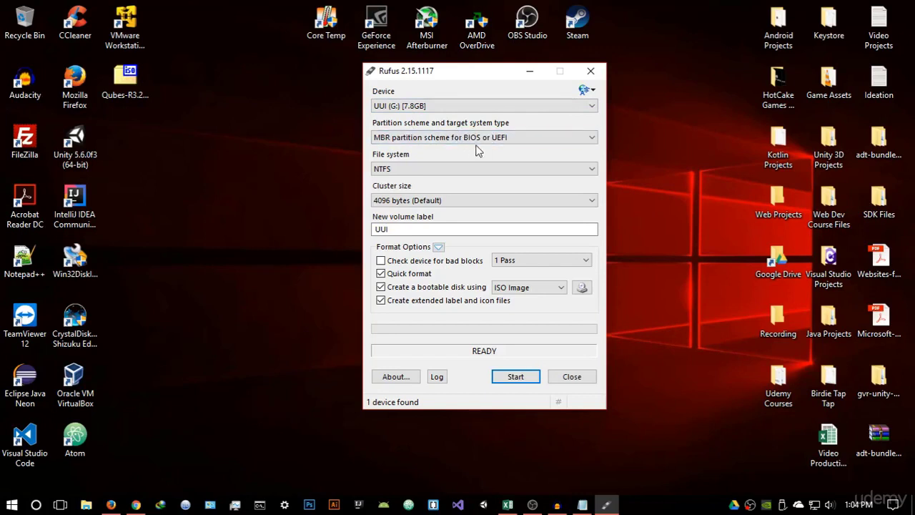
pyautogui.click(439, 171)
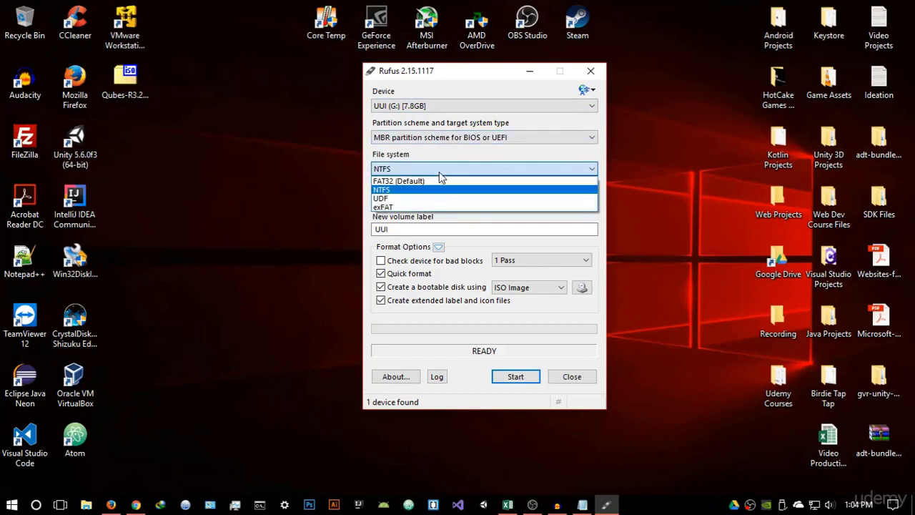
pyautogui.click(403, 182)
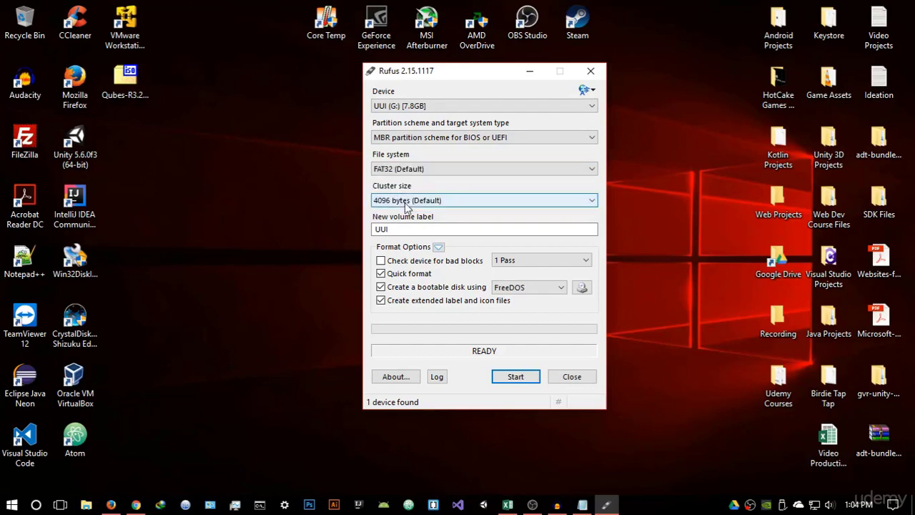
# Step: Choose a cluster size of 4096 bytes (Default) and enter Qubes as the new volume label
pyautogui.click(403, 202)
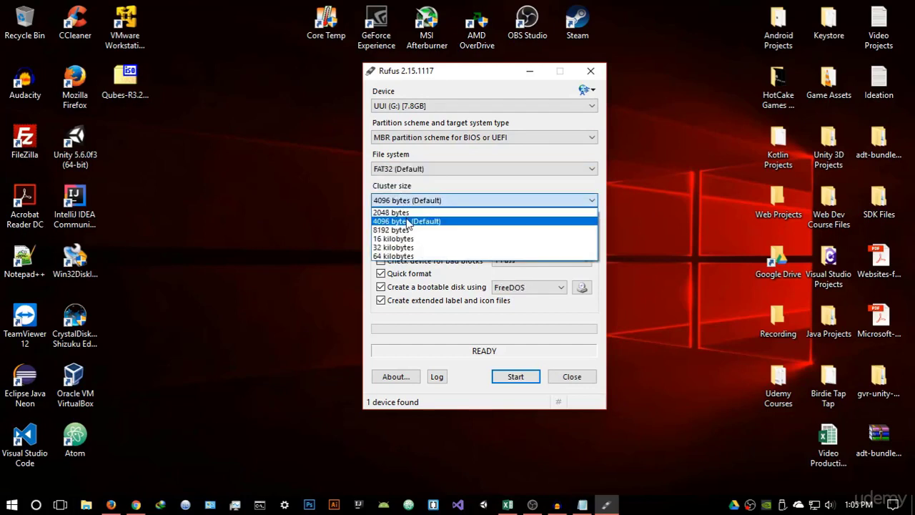
pyautogui.click(408, 221)
pyautogui.click(420, 229)
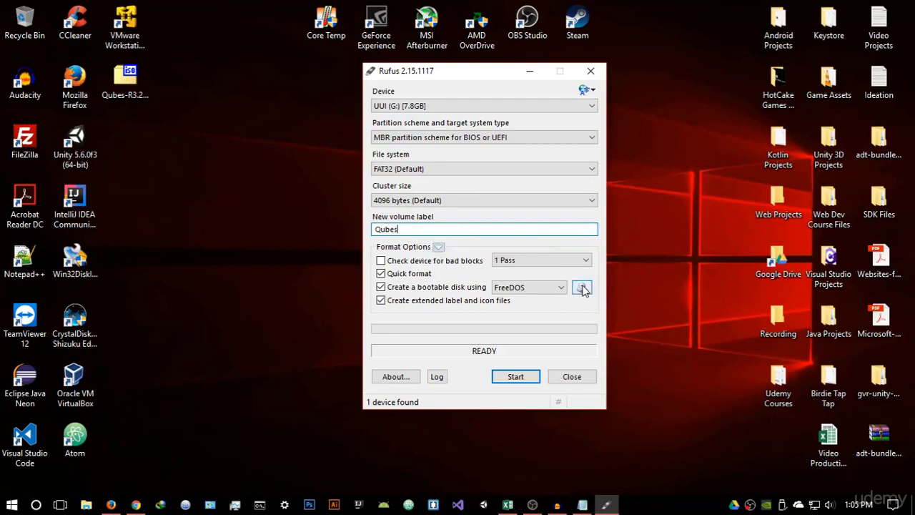
# Step: Load Qubes-R3.2-x86_64 from the Desktop as the ISO image for the bootable disk, and close Rufus without writing the drive
pyautogui.click(559, 290)
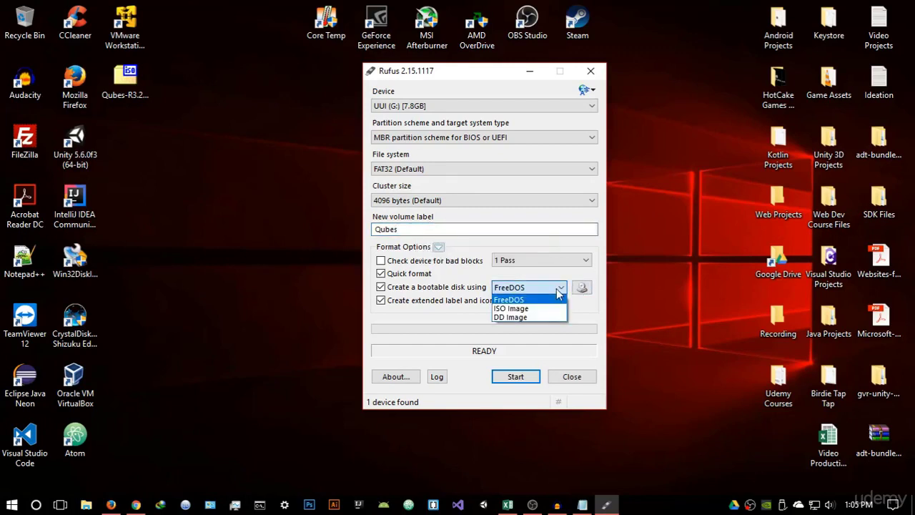
pyautogui.click(509, 308)
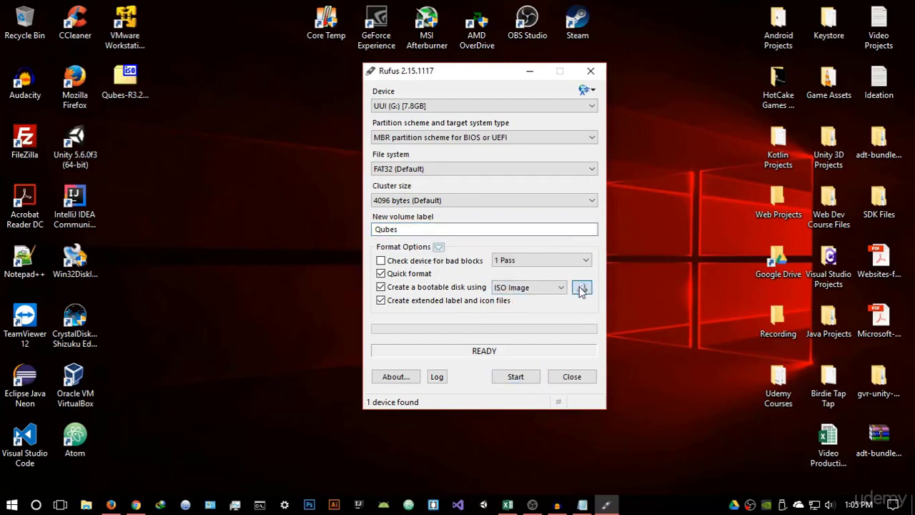
pyautogui.click(581, 288)
pyautogui.click(422, 176)
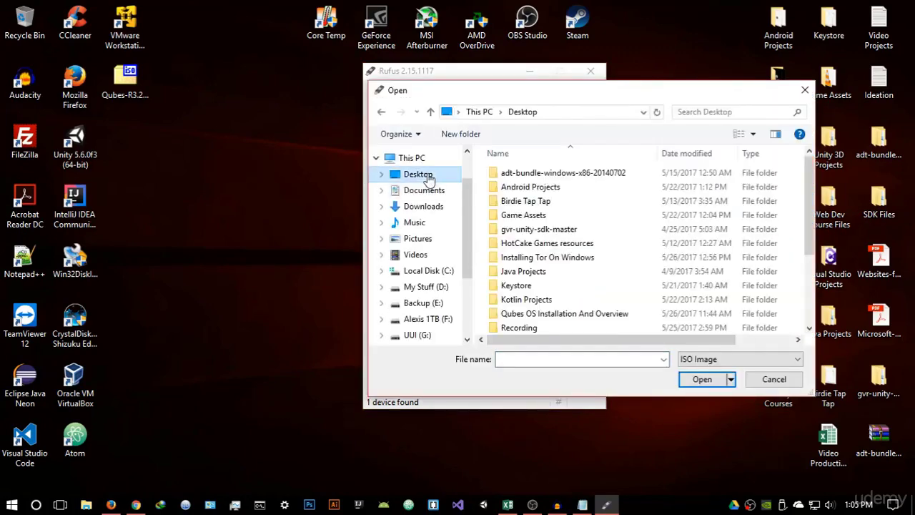
pyautogui.scroll(-3, 526, 226)
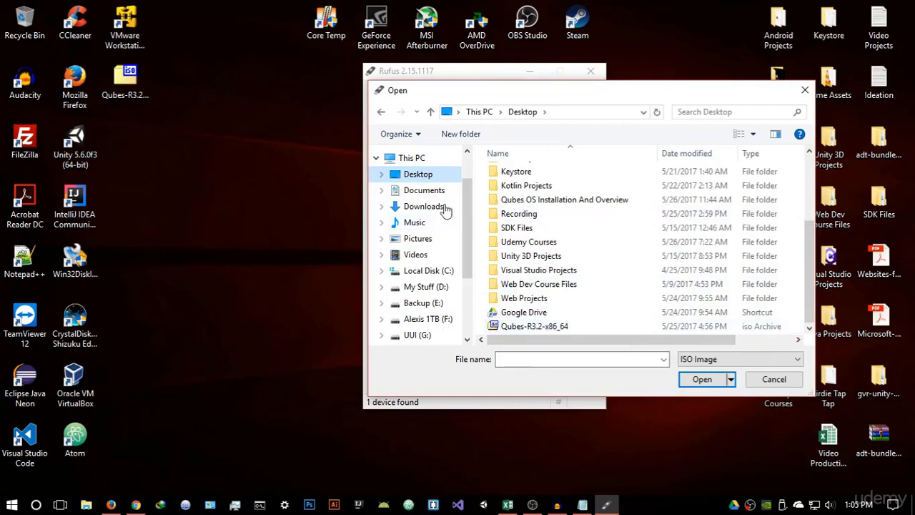
pyautogui.click(572, 326)
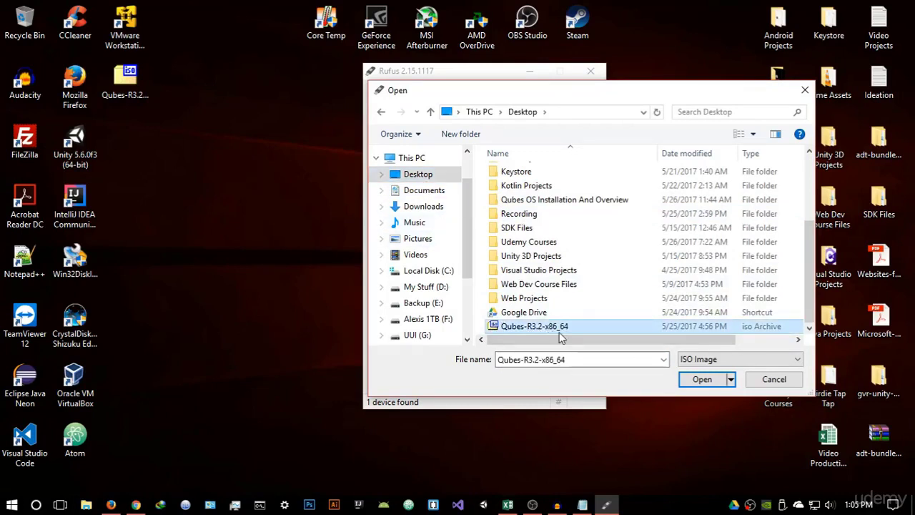
pyautogui.click(702, 380)
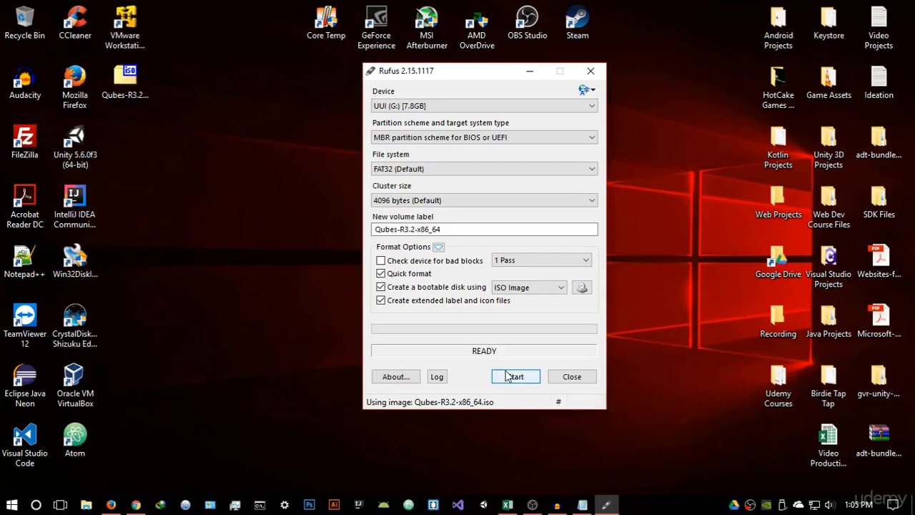
pyautogui.click(572, 377)
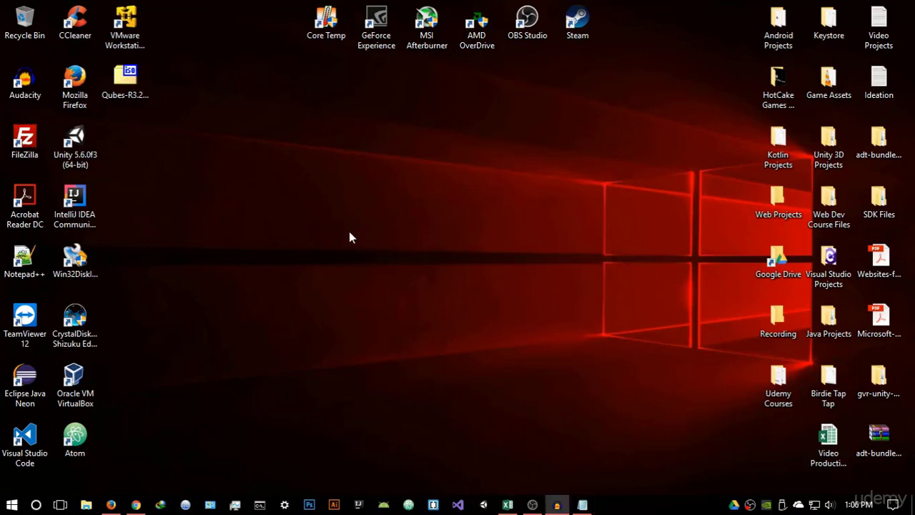
# Step: Return to Firefox and search the web for vmware in a new tab
pyautogui.click(110, 505)
pyautogui.doubleClick(308, 16)
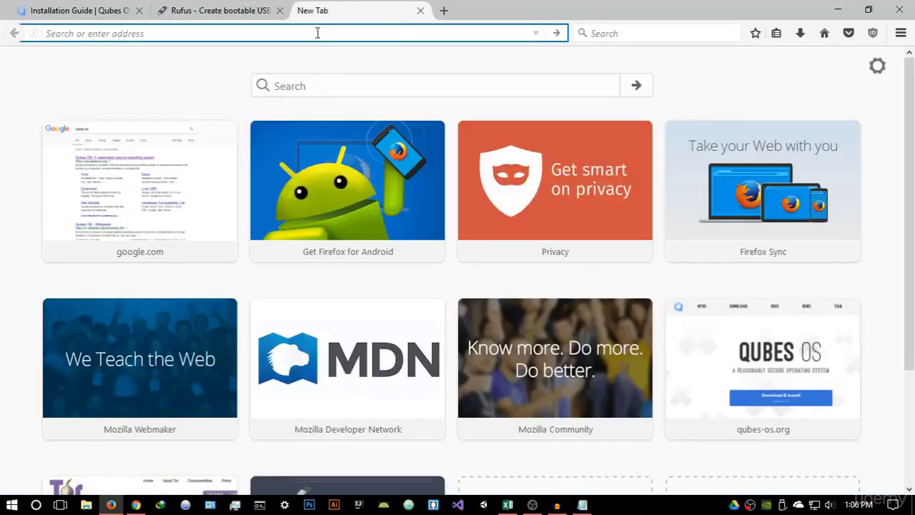
pyautogui.write('vmware')
pyautogui.press('Return')
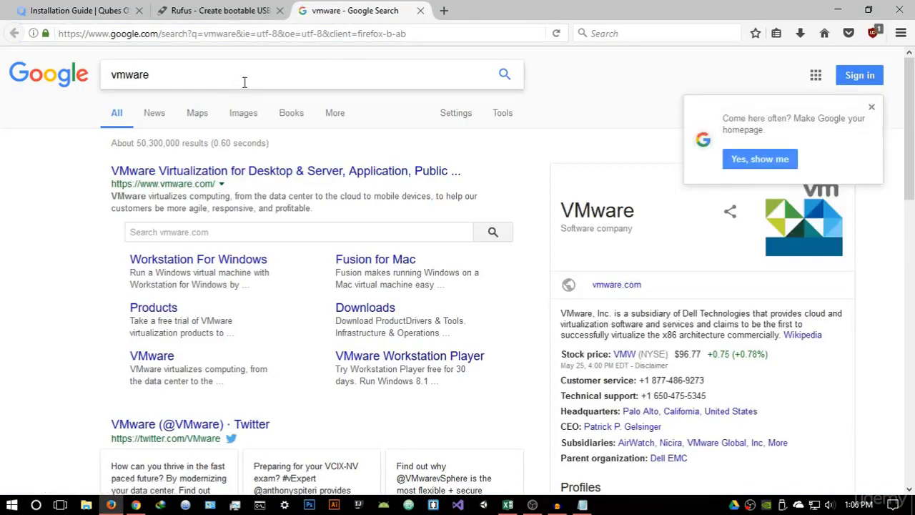
# Step: Open the Workstation Player download page on VMware's official site, look it over, close its tab and minimize the browser
pyautogui.click(210, 173)
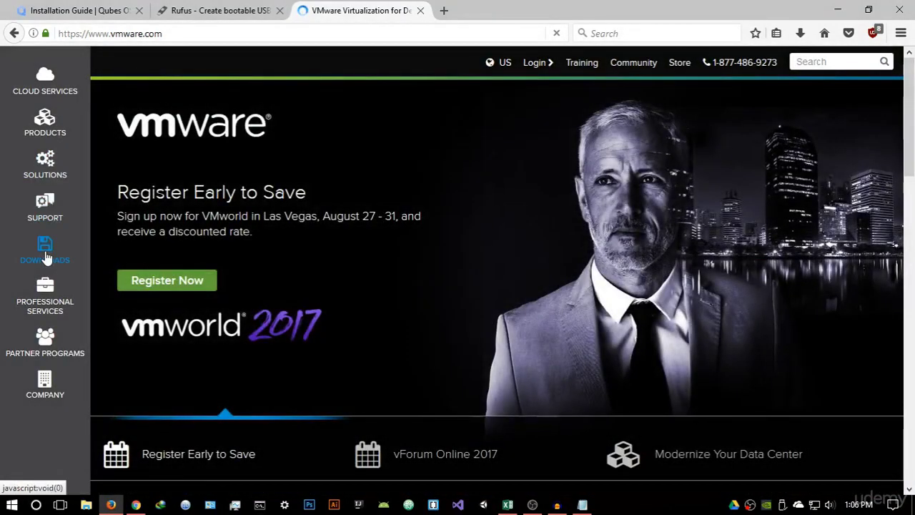
pyautogui.click(45, 252)
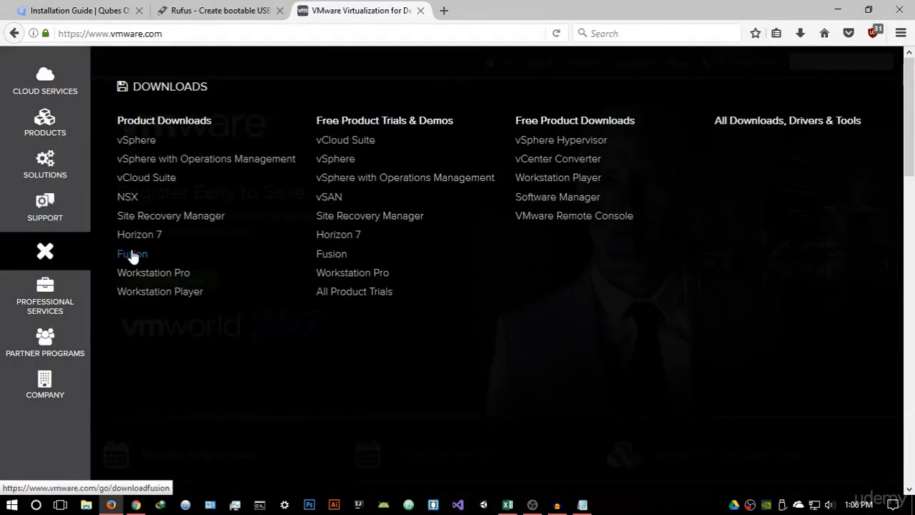
pyautogui.click(152, 301)
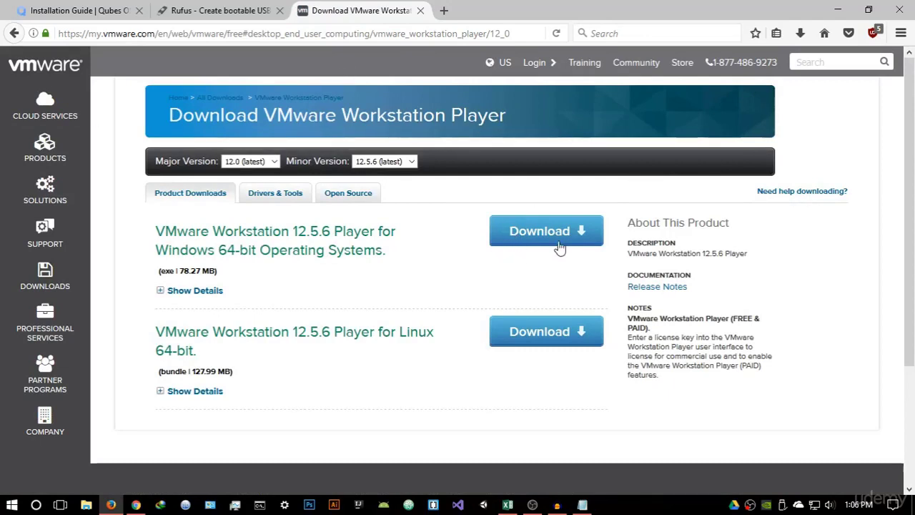
pyautogui.click(420, 10)
pyautogui.click(909, 6)
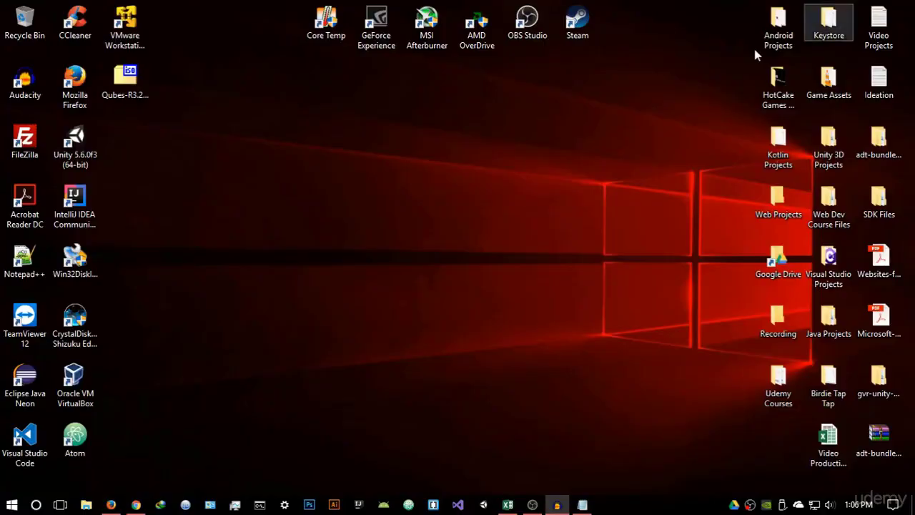
# Step: Launch VMware Workstation Player from the desktop, then widen and reposition its window
pyautogui.doubleClick(125, 29)
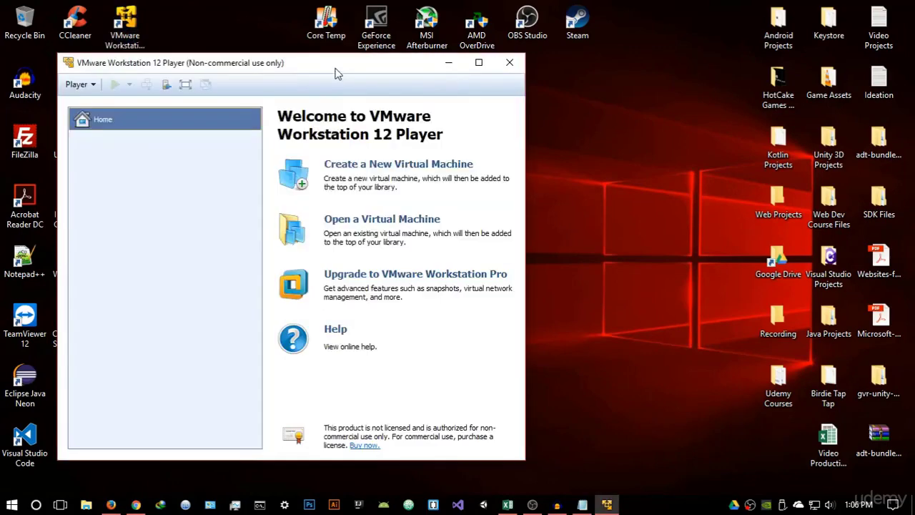
pyautogui.moveTo(338, 74); pyautogui.dragTo(504, 75)
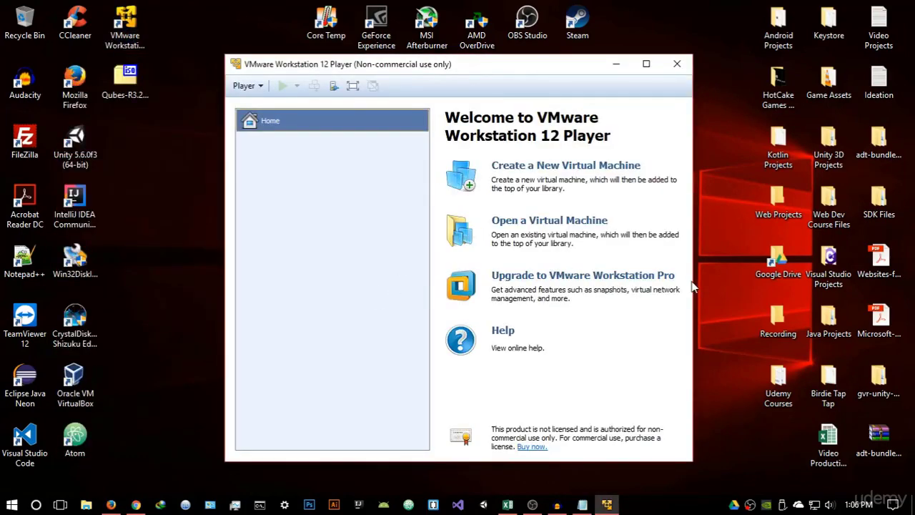
pyautogui.moveTo(694, 283); pyautogui.dragTo(747, 281)
pyautogui.moveTo(595, 70); pyautogui.dragTo(581, 57)
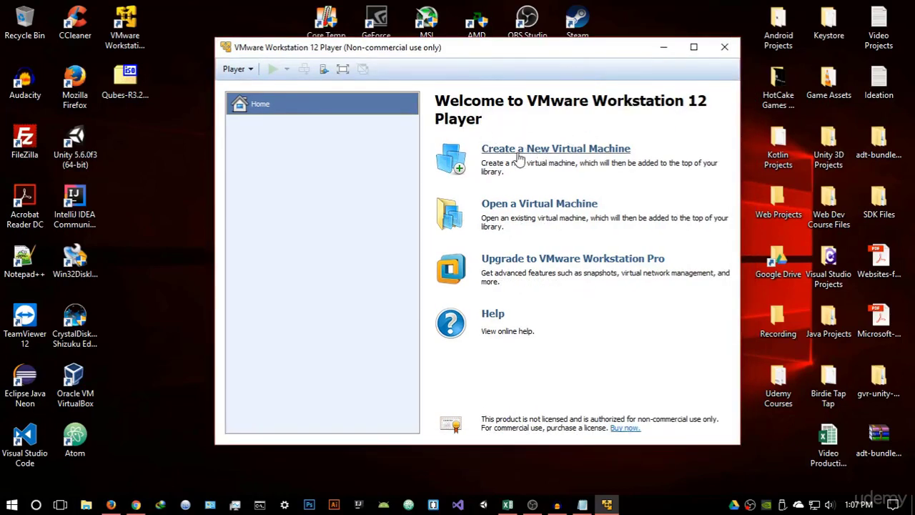
# Step: Start a new virtual machine and use the Qubes-R3.2-x86_64 ISO from the Desktop as its installer disc image
pyautogui.click(567, 149)
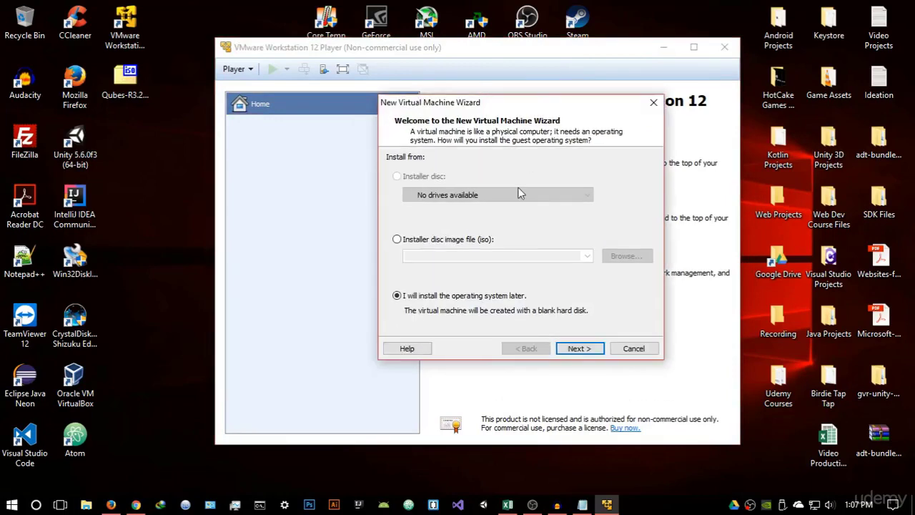
pyautogui.click(406, 243)
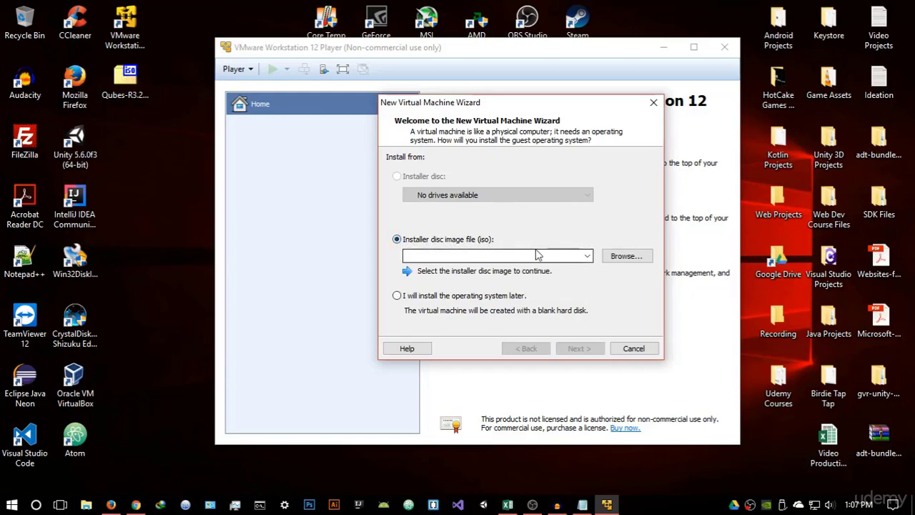
pyautogui.click(620, 257)
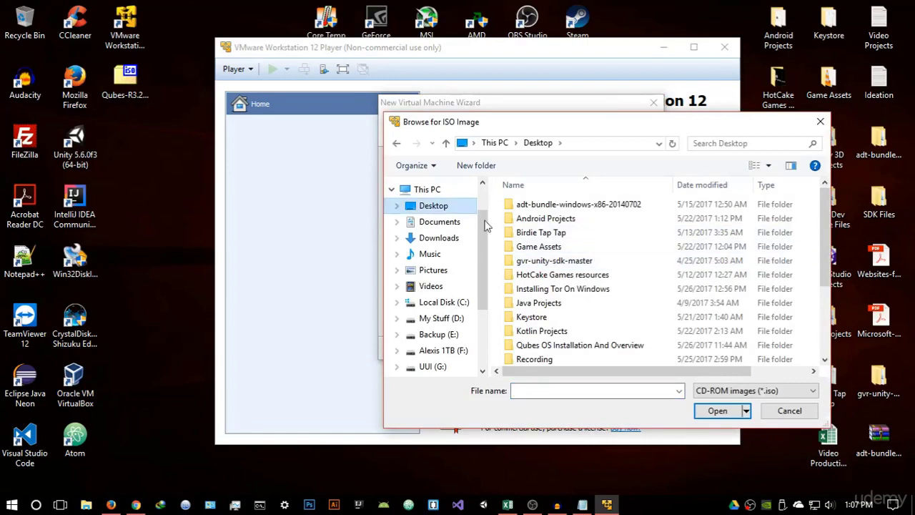
pyautogui.scroll(-3, 576, 250)
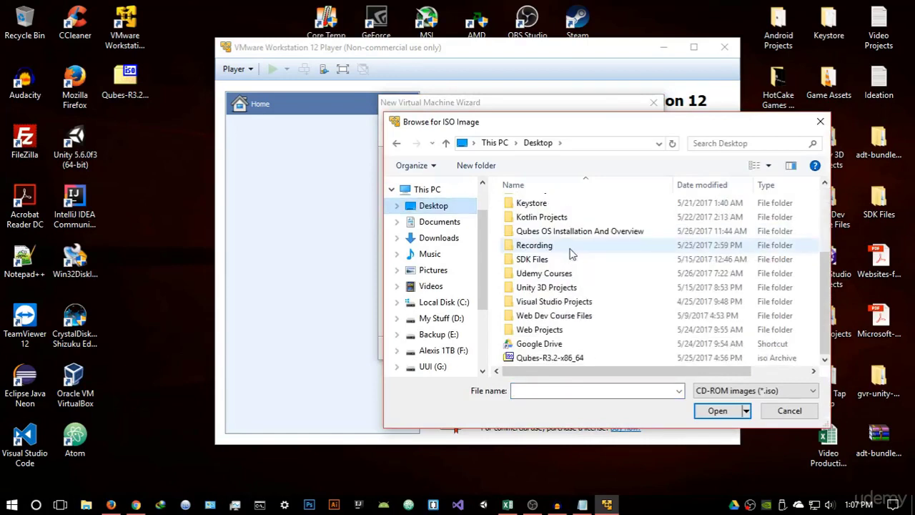
pyautogui.click(572, 357)
pyautogui.click(717, 411)
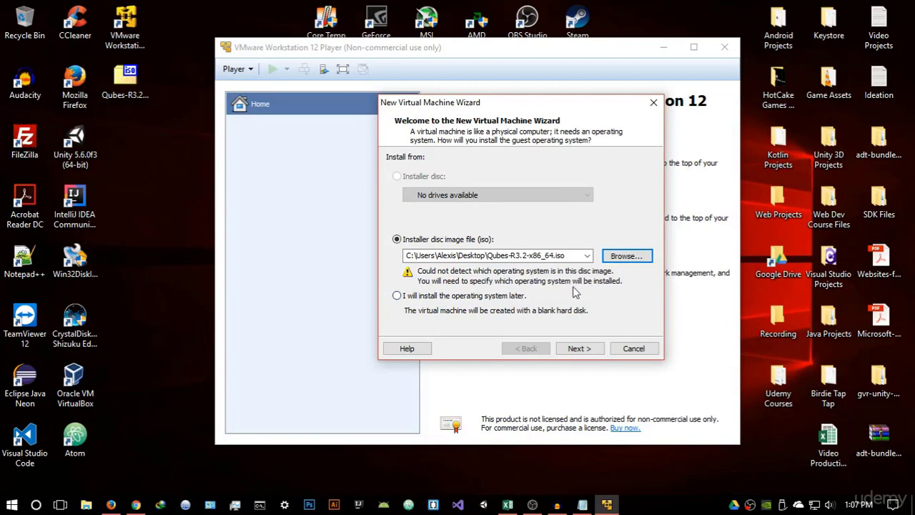
pyautogui.click(580, 351)
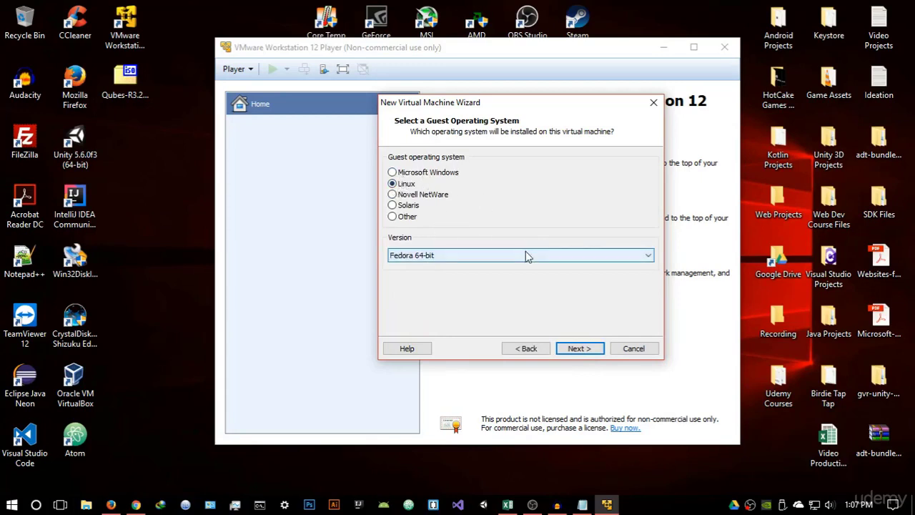
# Step: Choose Fedora 64-bit as the Linux guest version and continue to naming the virtual machine
pyautogui.click(398, 262)
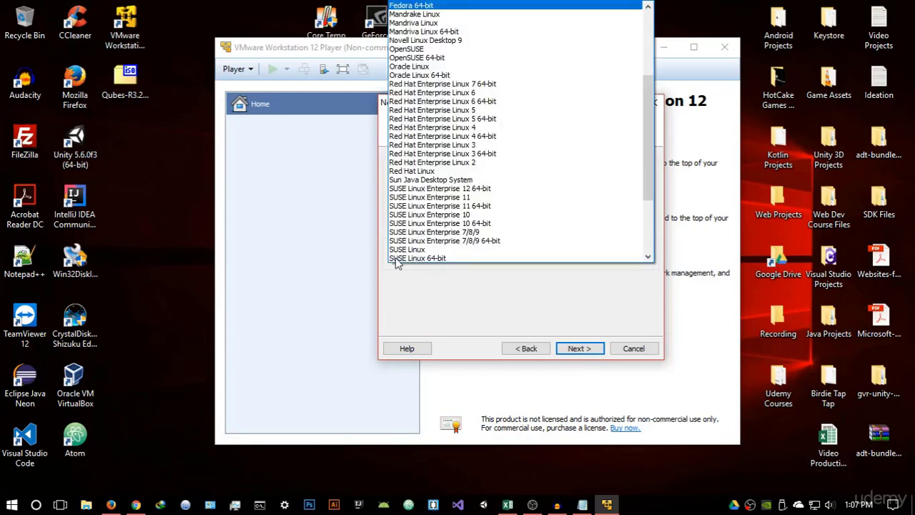
pyautogui.scroll(2, 414, 15)
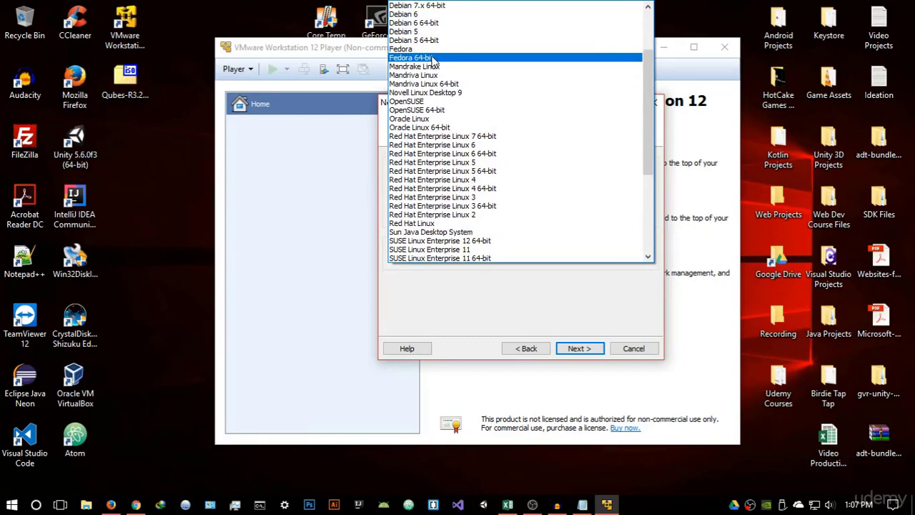
pyautogui.click(433, 59)
pyautogui.click(479, 259)
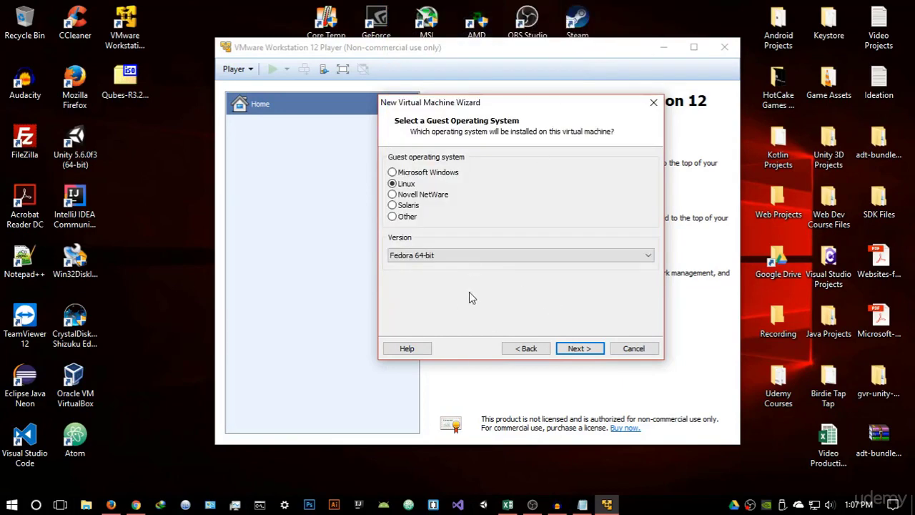
pyautogui.click(580, 348)
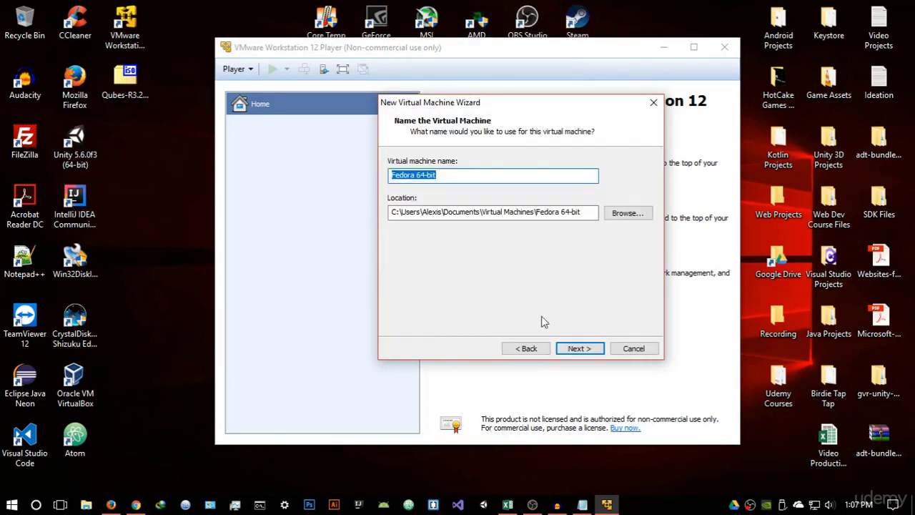
# Step: Name the virtual machine Qubes OS and store it in the Virtual OS folder on the My Stuff (D:) drive
pyautogui.press('BackSpace')
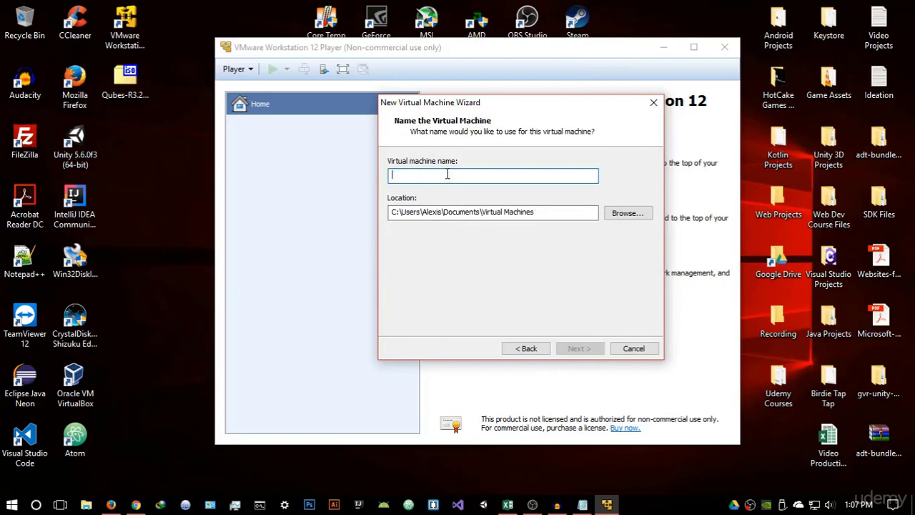
pyautogui.write('Qubes OS')
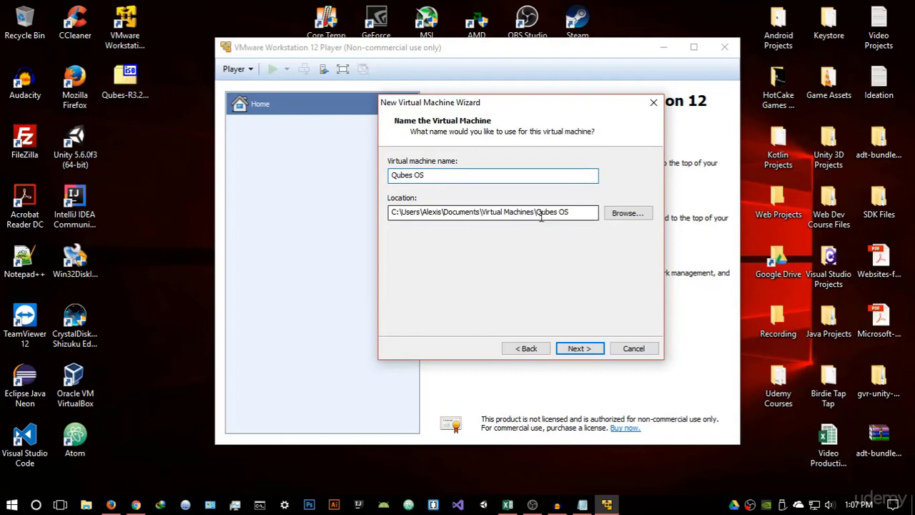
pyautogui.click(616, 213)
pyautogui.moveTo(541, 154); pyautogui.dragTo(587, 116)
pyautogui.scroll(-1, 480, 227)
pyautogui.scroll(-2, 481, 227)
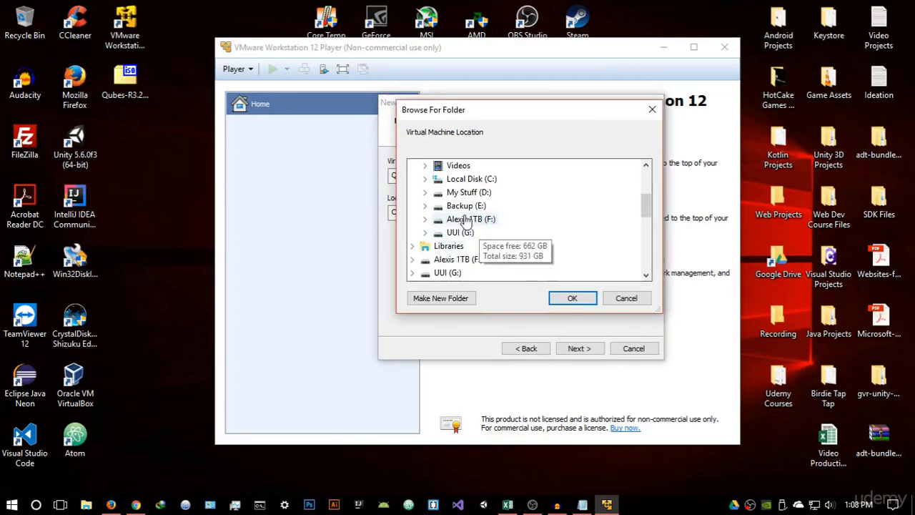
pyautogui.doubleClick(470, 195)
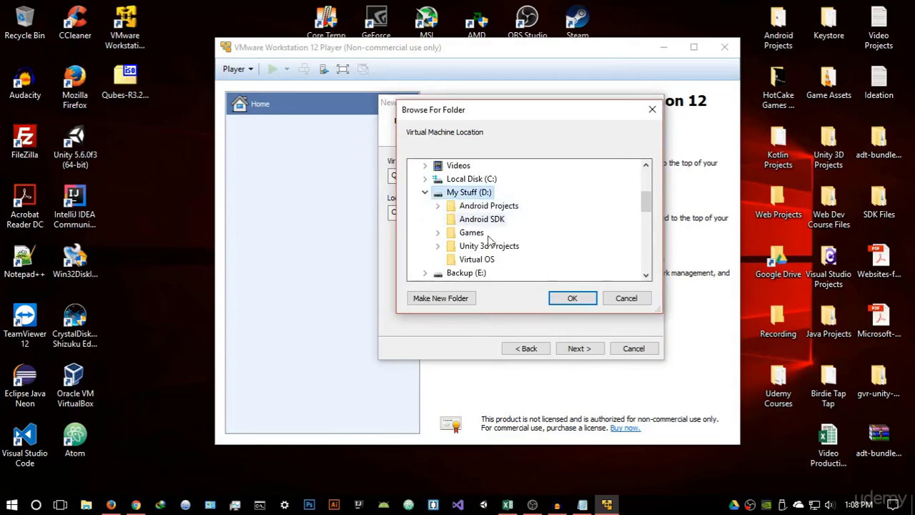
pyautogui.click(476, 259)
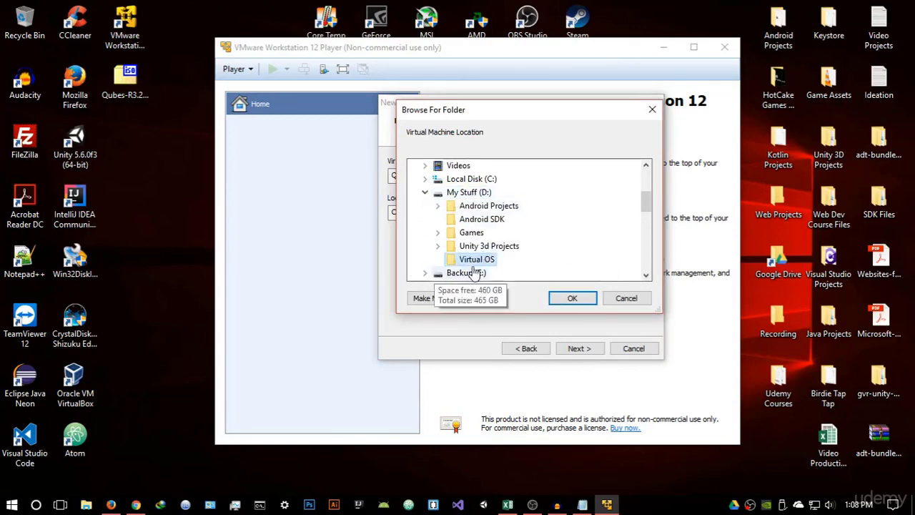
pyautogui.click(572, 298)
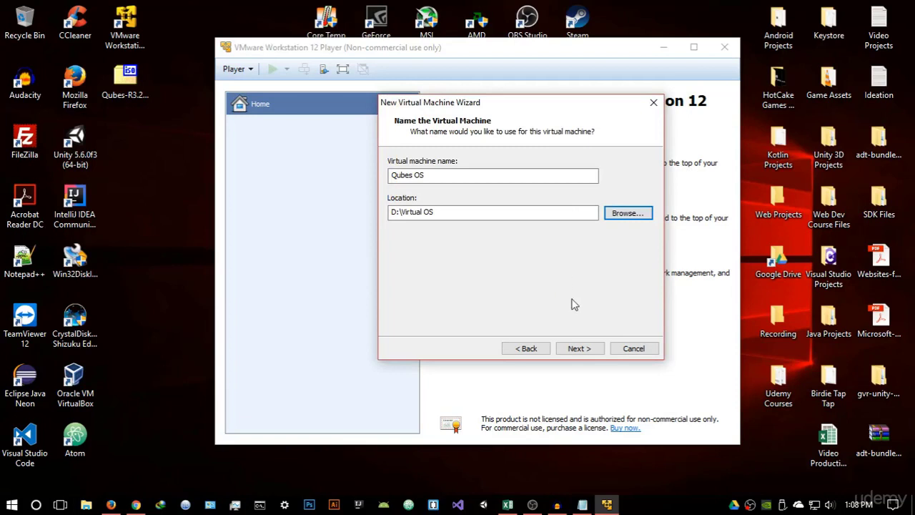
pyautogui.click(582, 349)
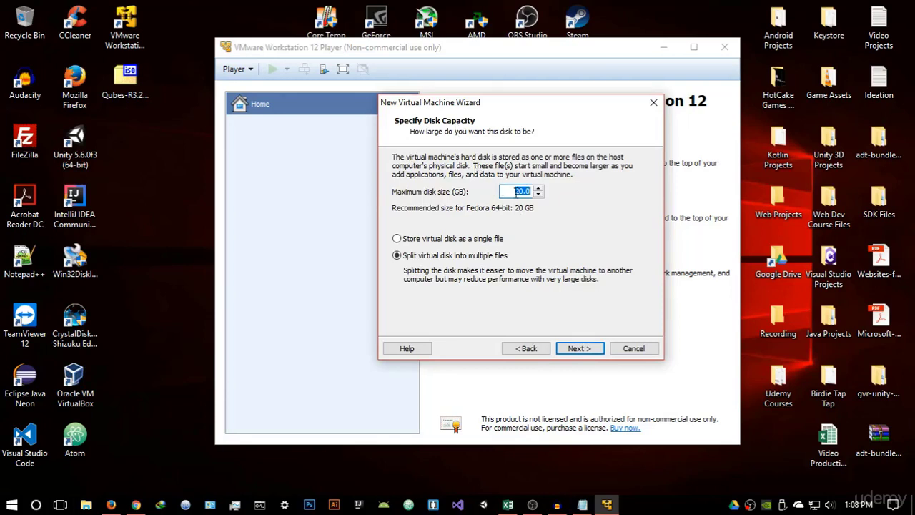
# Step: Set the maximum disk size to 30 GB and store the virtual disk as a single file
pyautogui.click(523, 192)
pyautogui.write('3')
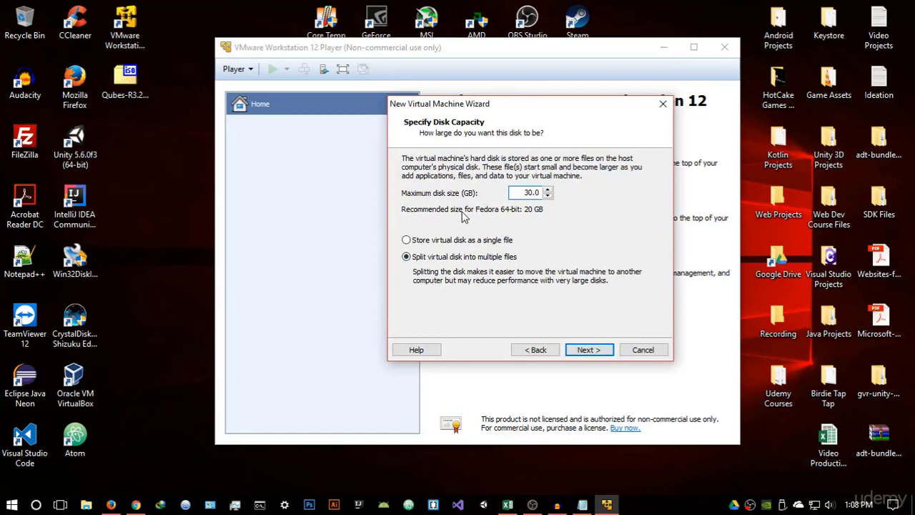
pyautogui.click(406, 240)
pyautogui.click(587, 350)
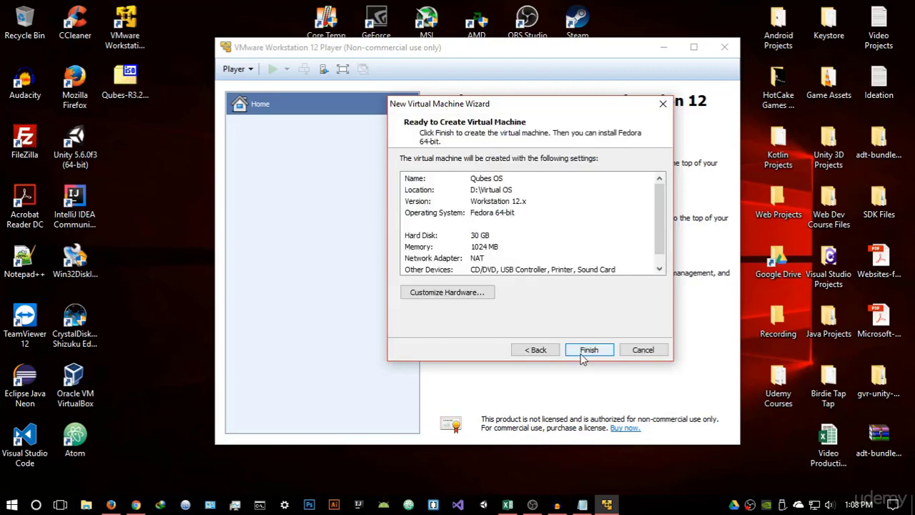
# Step: Open the hardware customization and try to set the virtual machine's memory to 2048 MB
pyautogui.click(481, 296)
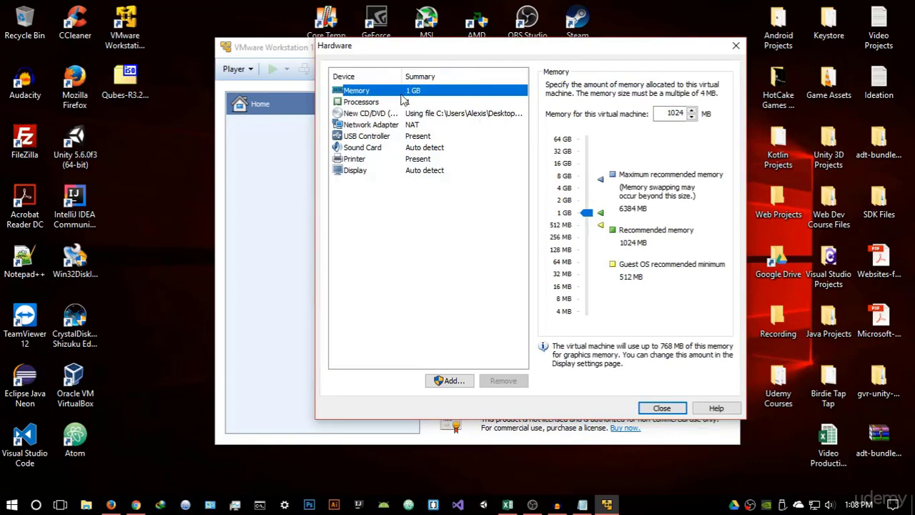
pyautogui.doubleClick(676, 113)
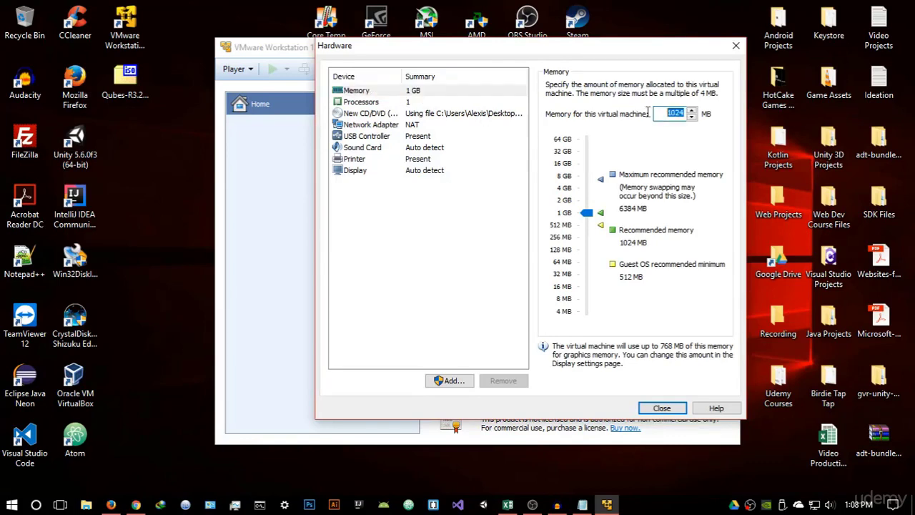
pyautogui.write('2048')
pyautogui.click(586, 207)
# Step: Set the number of processor cores to 2
pyautogui.click(386, 103)
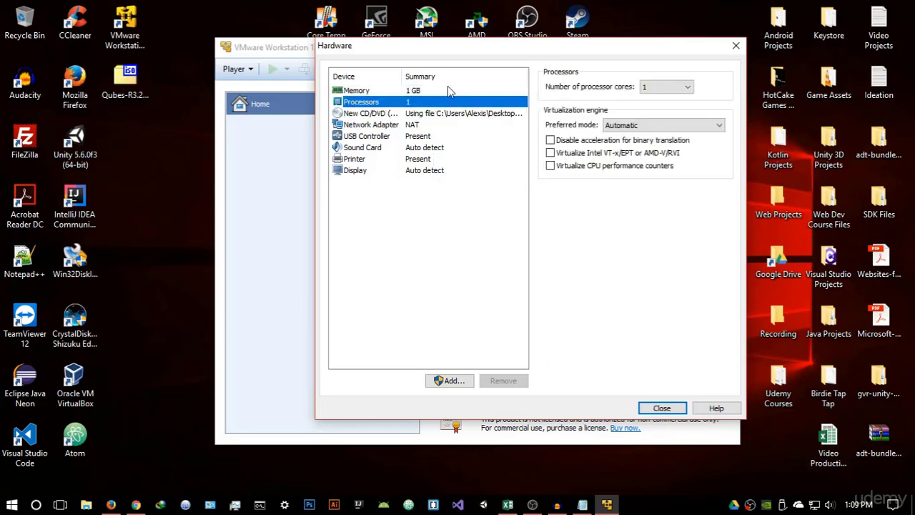
pyautogui.click(662, 89)
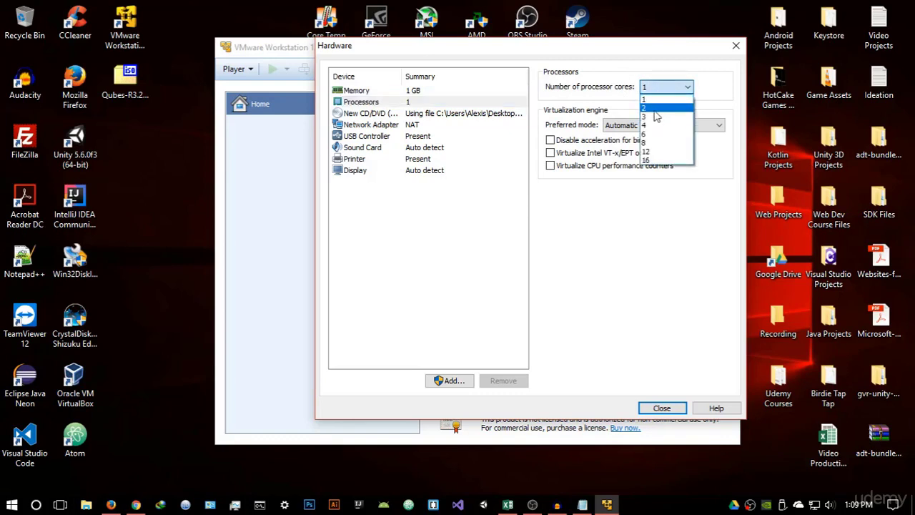
pyautogui.click(654, 108)
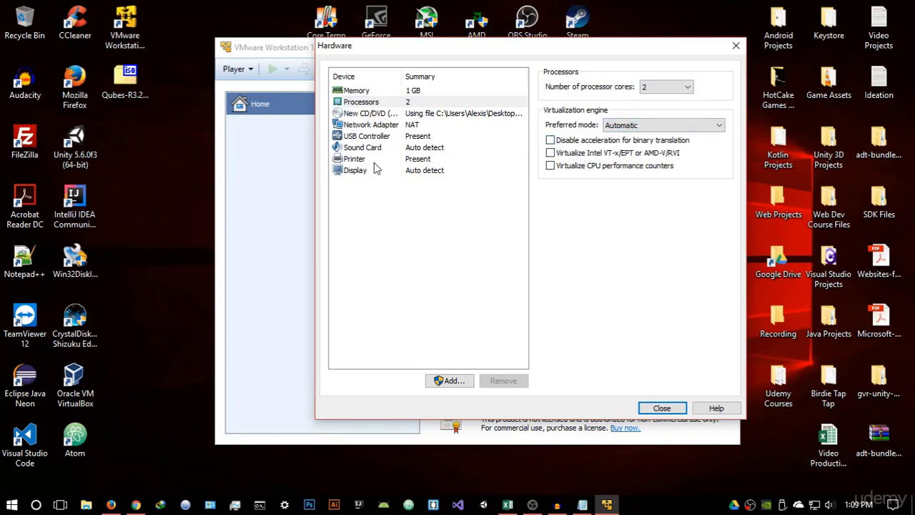
# Step: Set the display's maximum graphics memory to 128 MB and finish creating the virtual machine
pyautogui.click(367, 173)
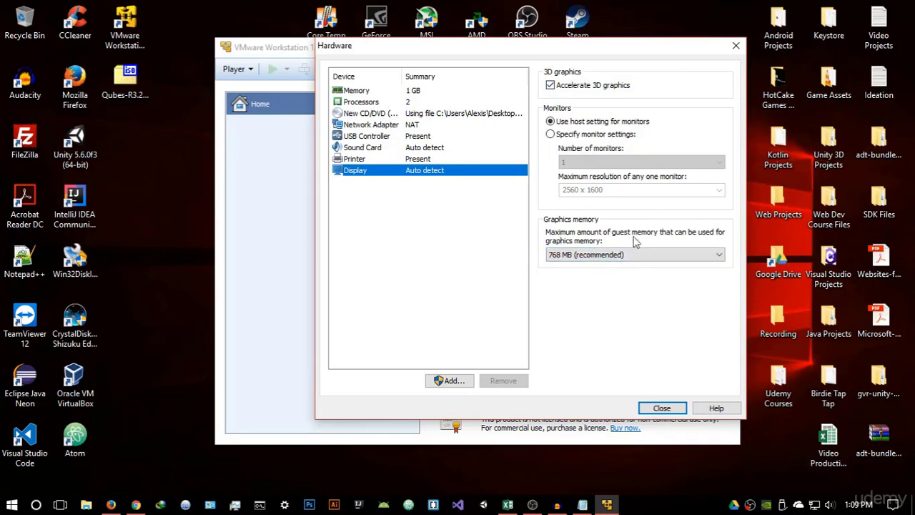
pyautogui.click(619, 256)
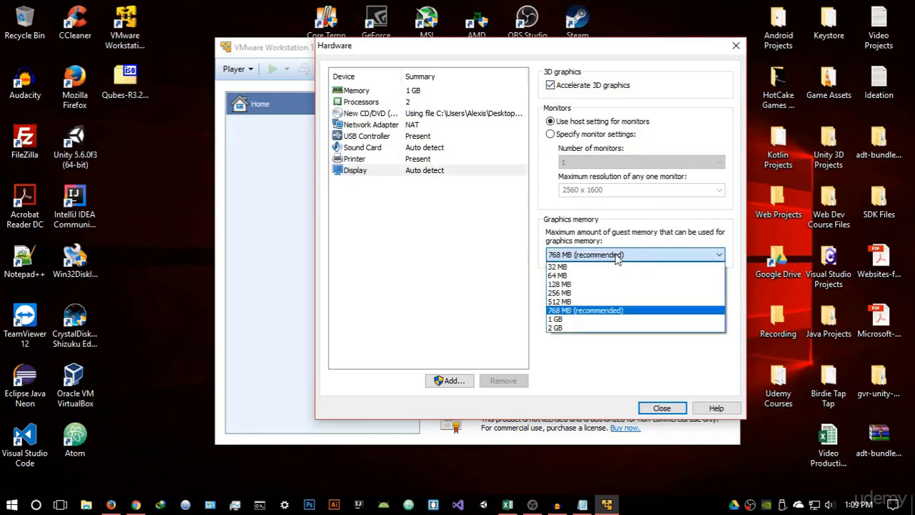
pyautogui.click(579, 285)
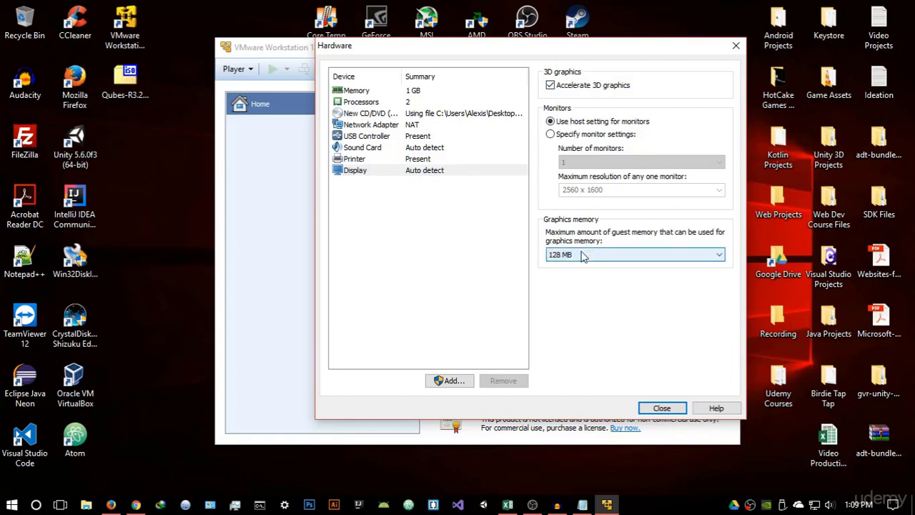
pyautogui.click(586, 256)
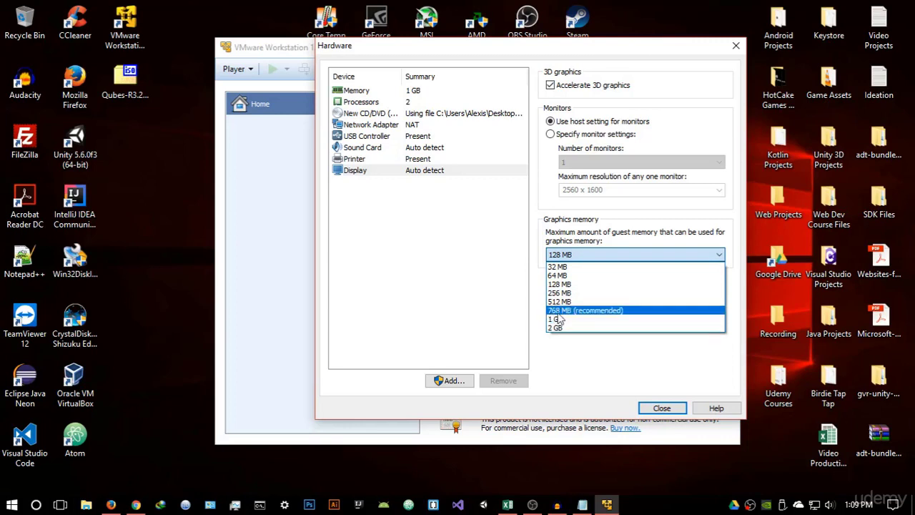
pyautogui.click(618, 286)
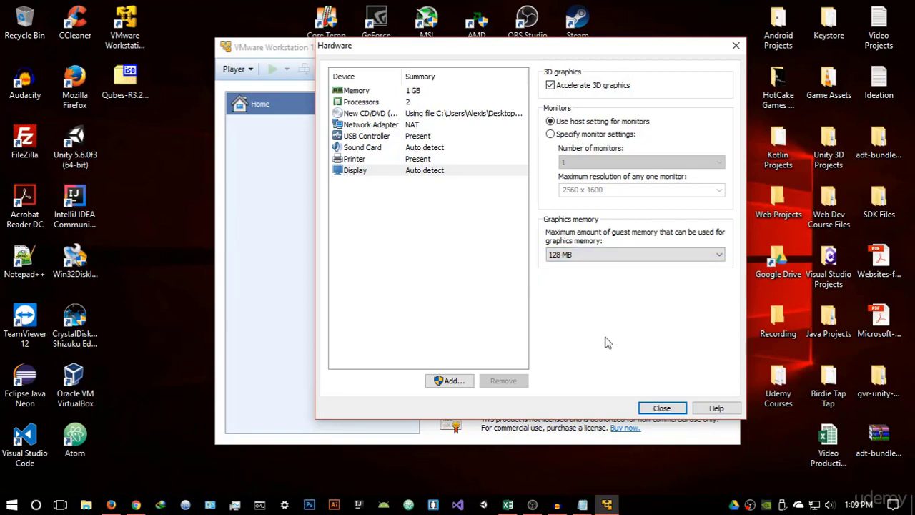
pyautogui.click(667, 409)
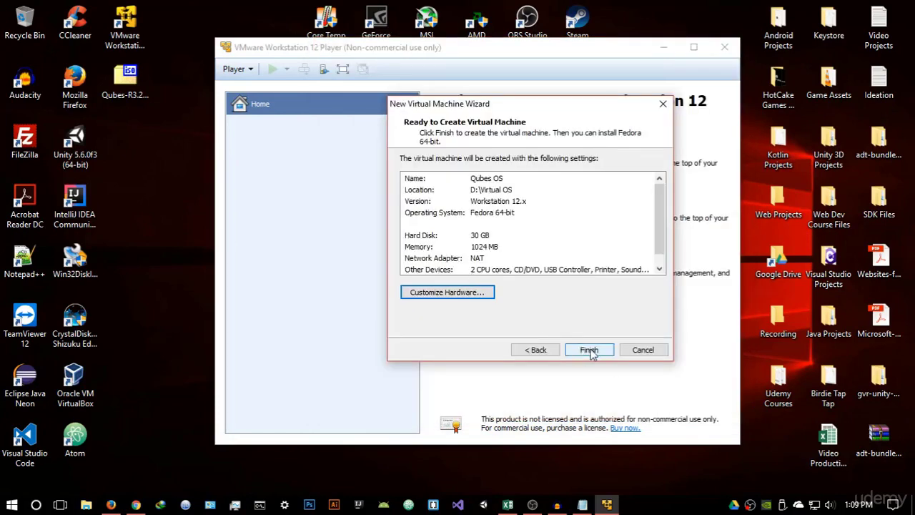
pyautogui.click(590, 352)
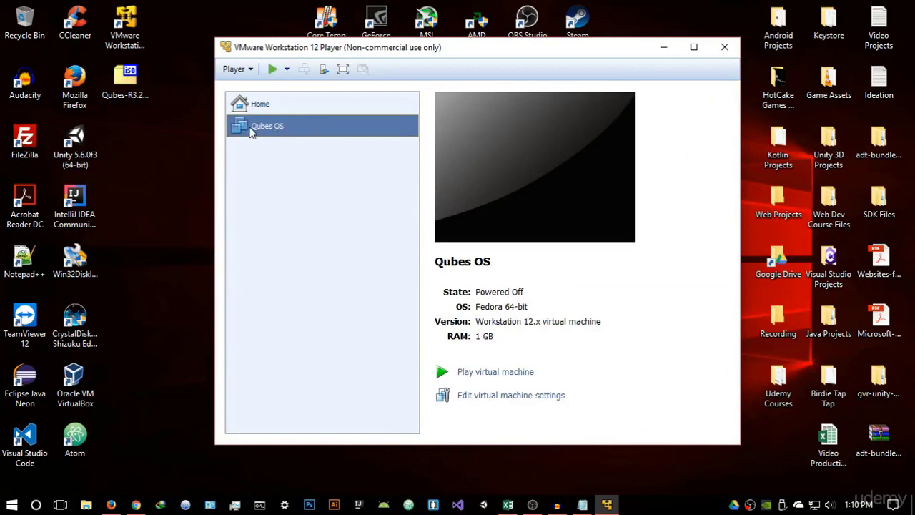
# Step: Set the Qubes OS virtual machine's memory to 2048 MB in its settings
pyautogui.rightClick(321, 120)
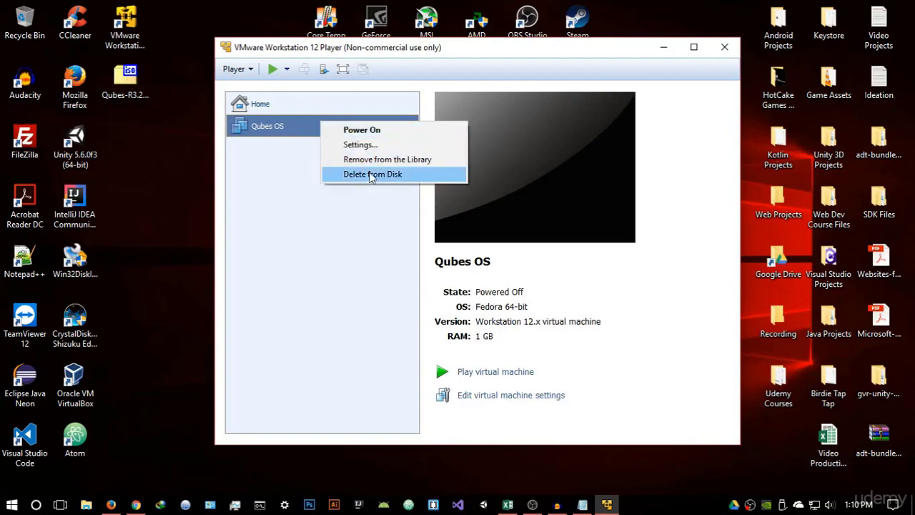
pyautogui.click(354, 144)
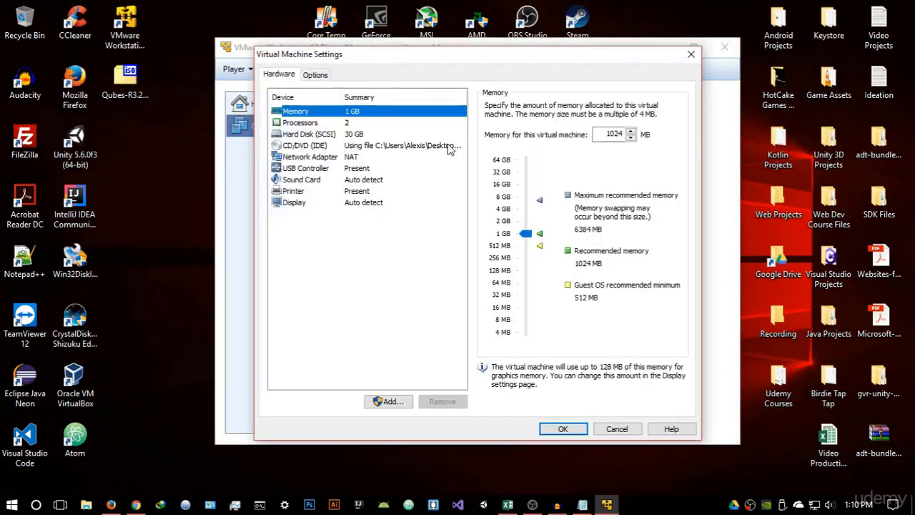
pyautogui.click(526, 235)
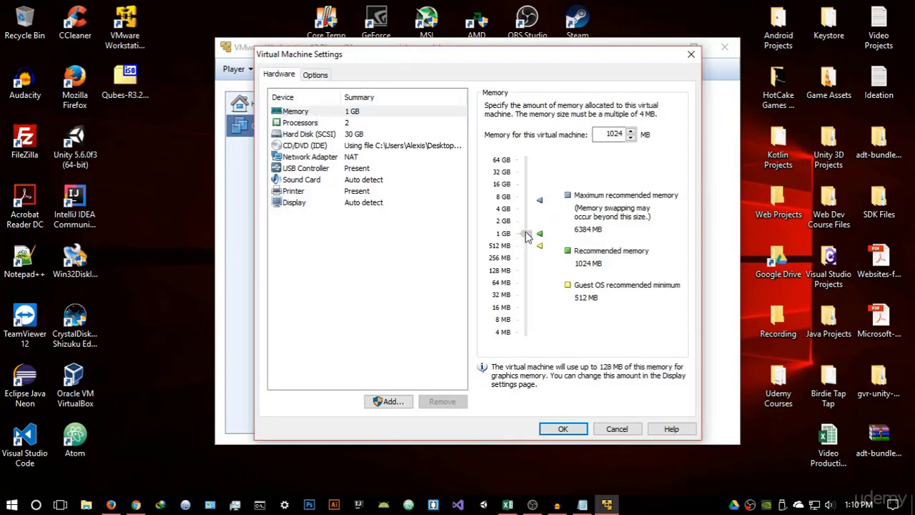
pyautogui.moveTo(526, 235); pyautogui.dragTo(526, 223)
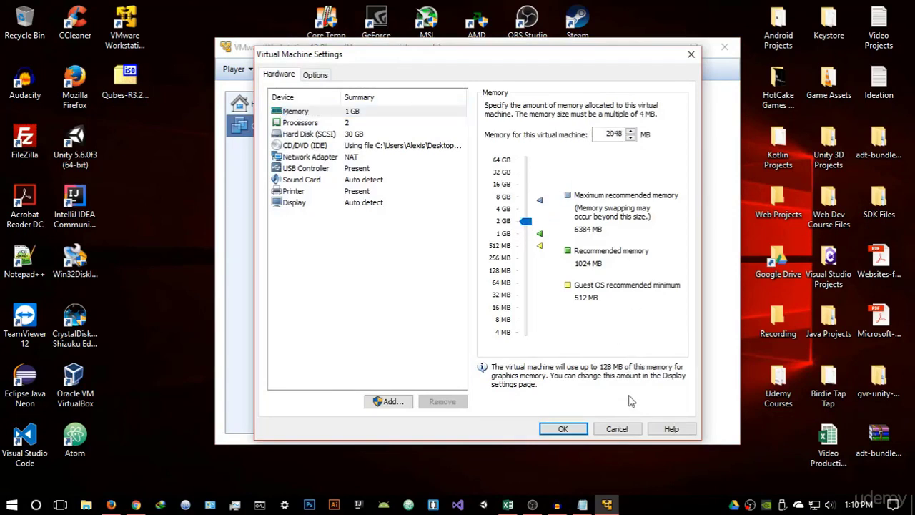
pyautogui.click(564, 429)
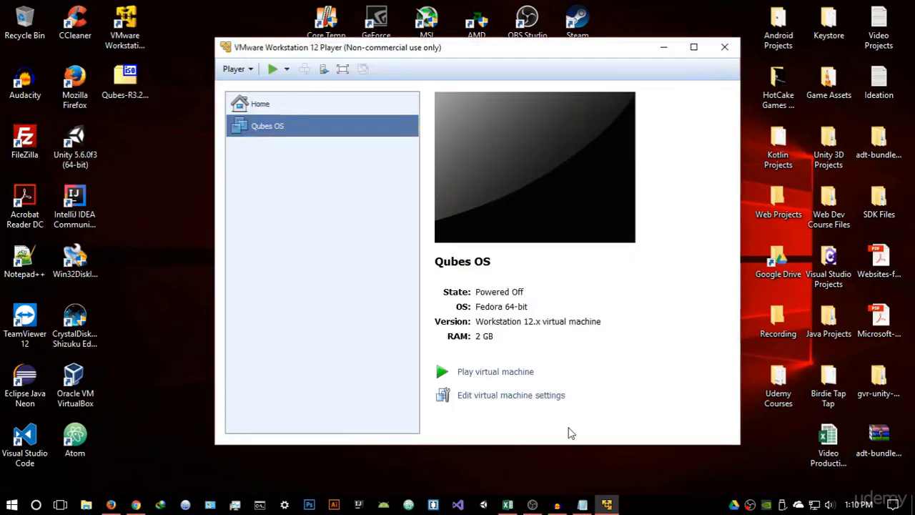
# Step: Start the Qubes OS virtual machine and boot the "Install Qubes R3.2" option
pyautogui.click(492, 377)
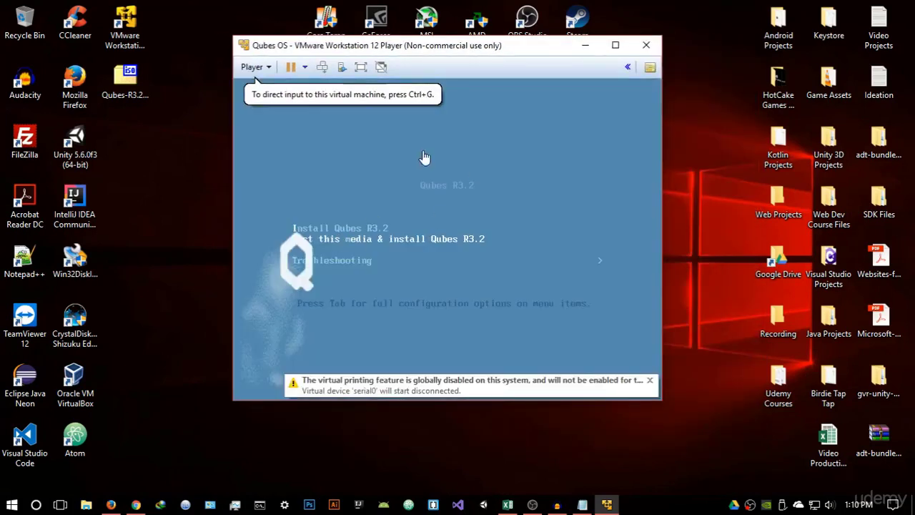
pyautogui.click(464, 148)
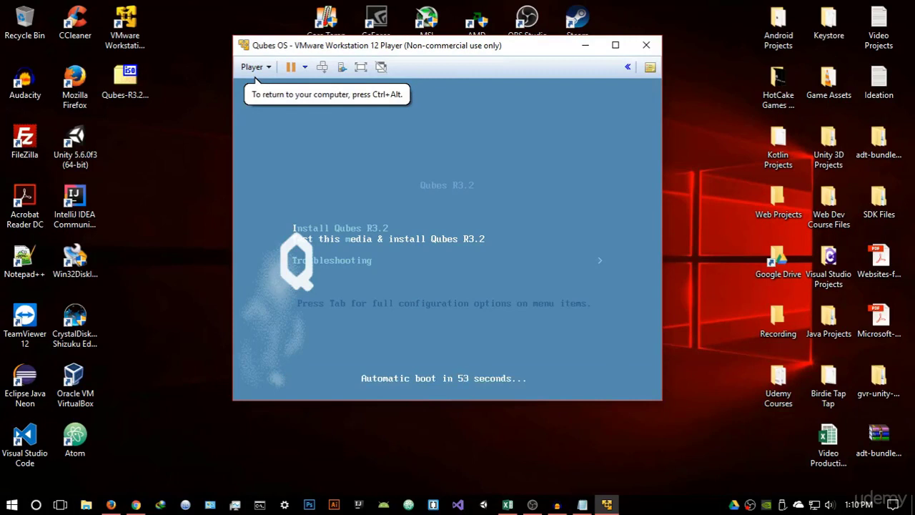
pyautogui.press('Down')
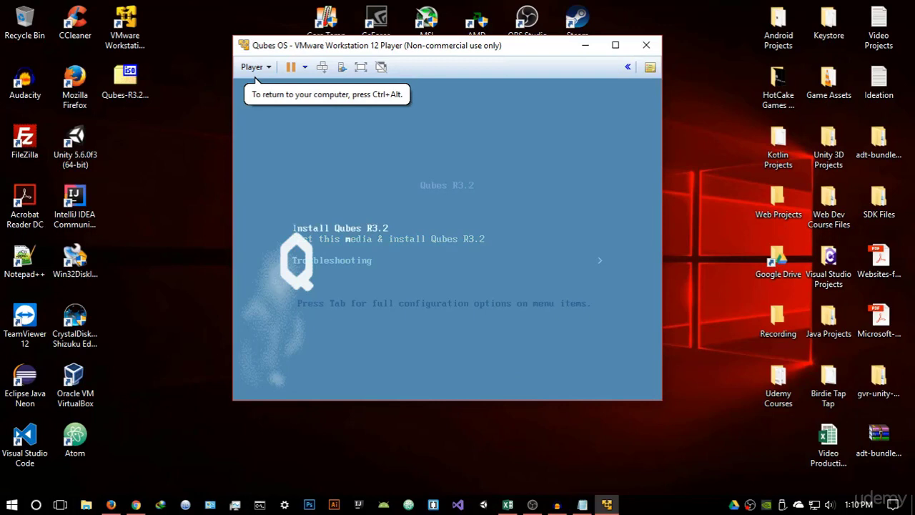
pyautogui.press('Up')
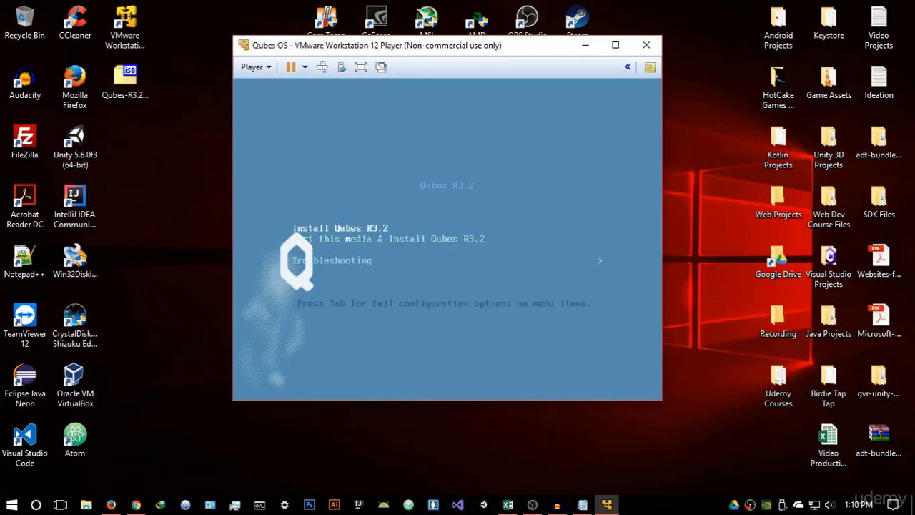
pyautogui.press('Return')
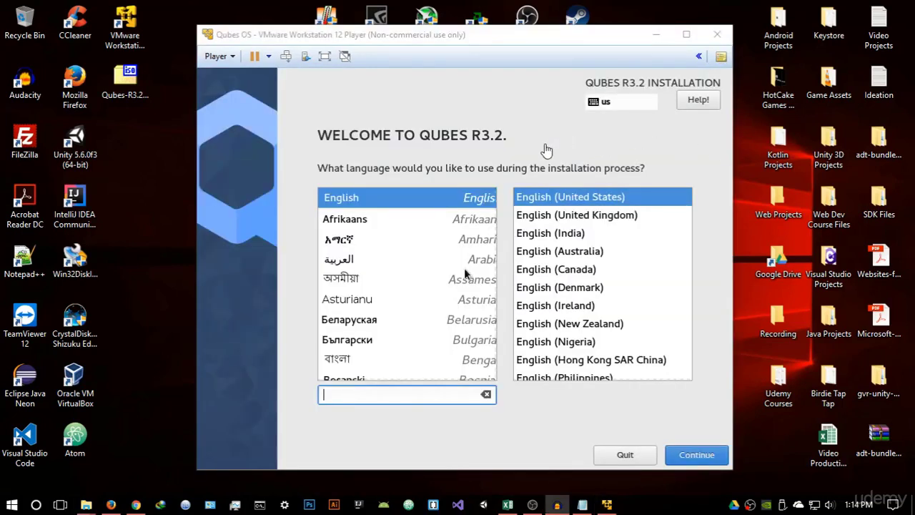
# Step: Accept English (United States) as the installation language and keep the English (US) keyboard layout
pyautogui.moveTo(522, 42); pyautogui.dragTo(522, 33)
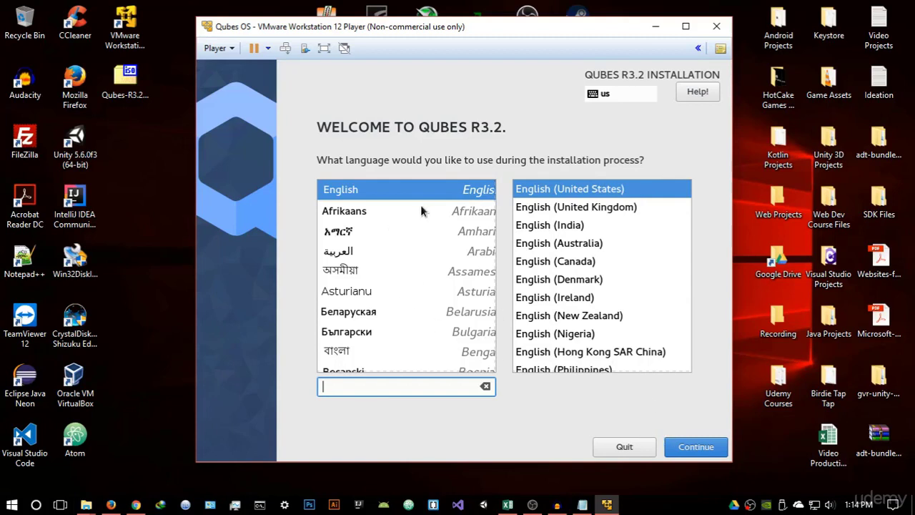
pyautogui.click(679, 456)
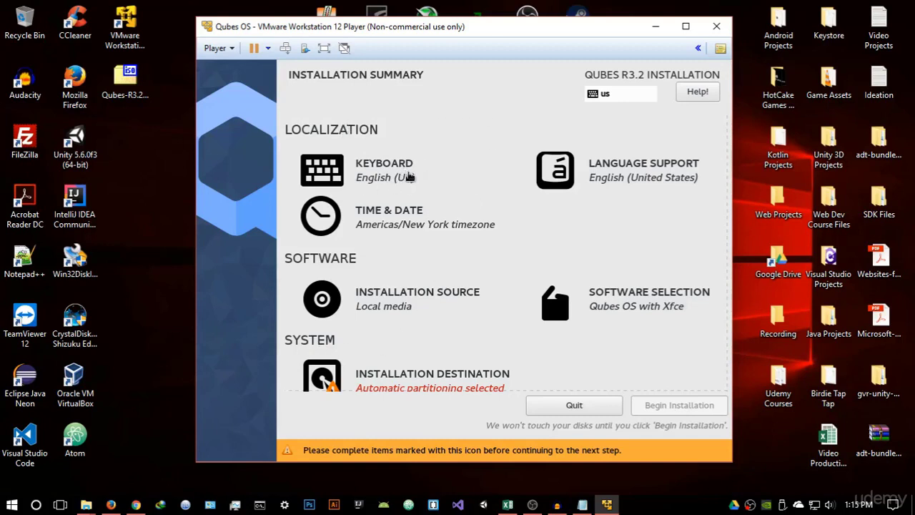
pyautogui.click(373, 178)
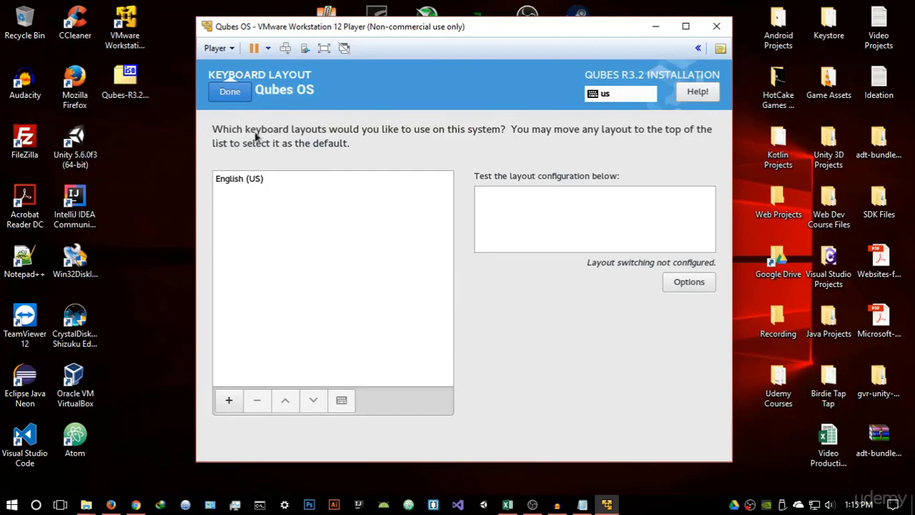
pyautogui.click(231, 92)
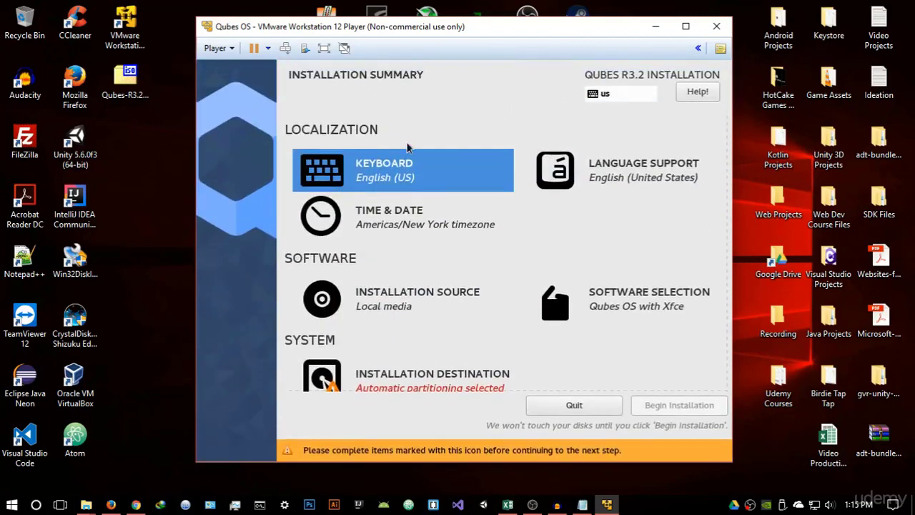
# Step: Try adding United Kingdom, India and Australia English in the language support, and clear those three again
pyautogui.click(629, 180)
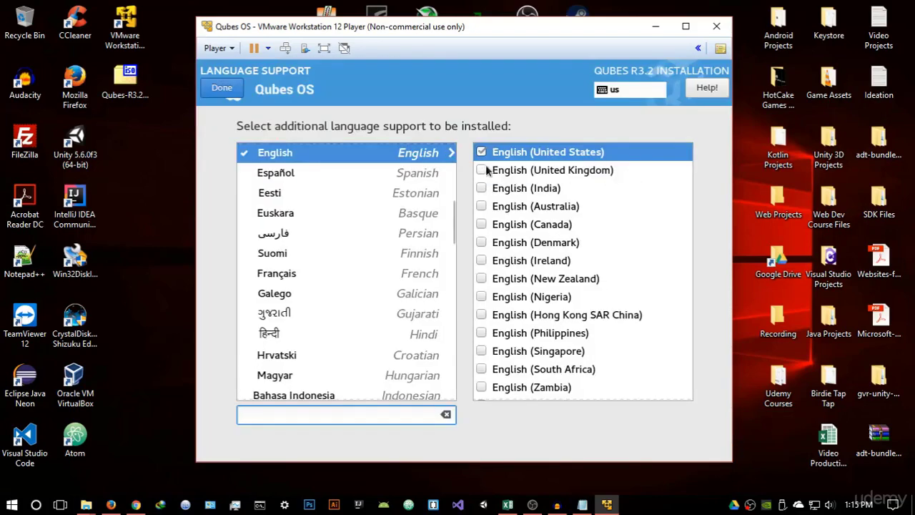
pyautogui.click(482, 170)
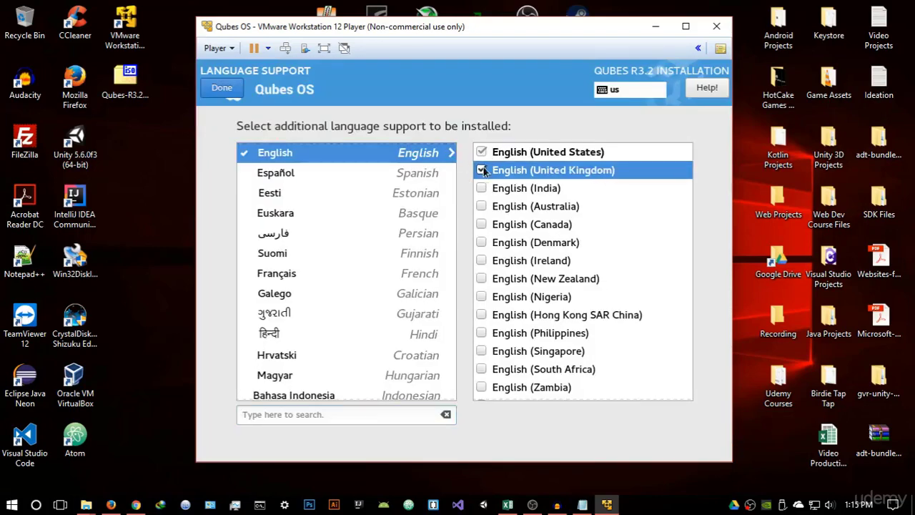
pyautogui.click(481, 189)
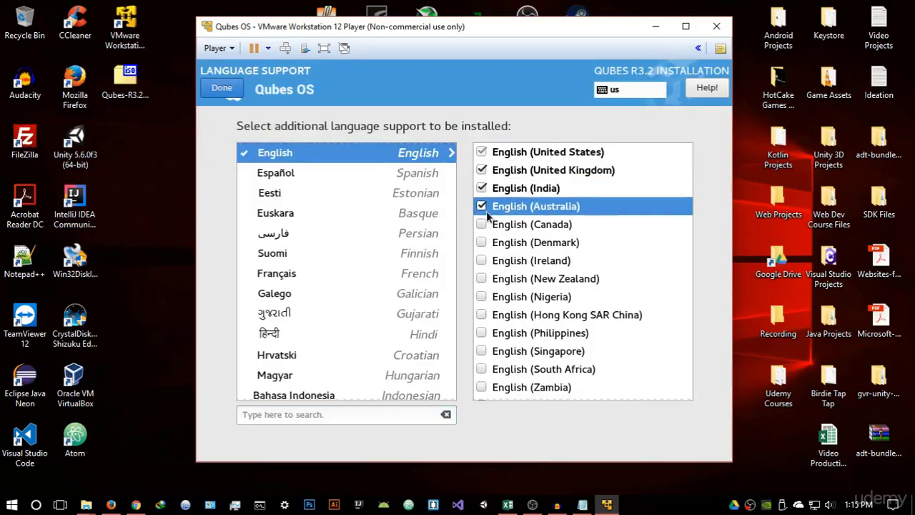
pyautogui.click(482, 207)
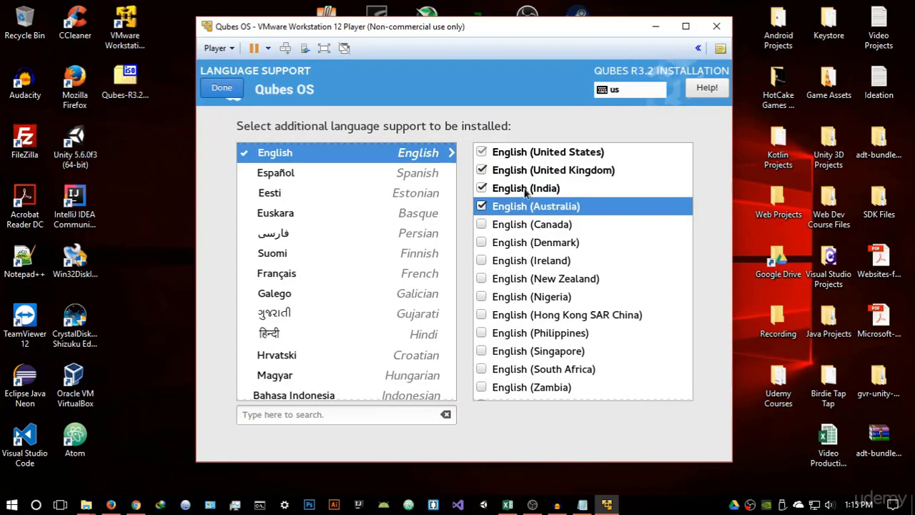
pyautogui.click(481, 206)
pyautogui.click(481, 188)
pyautogui.click(481, 171)
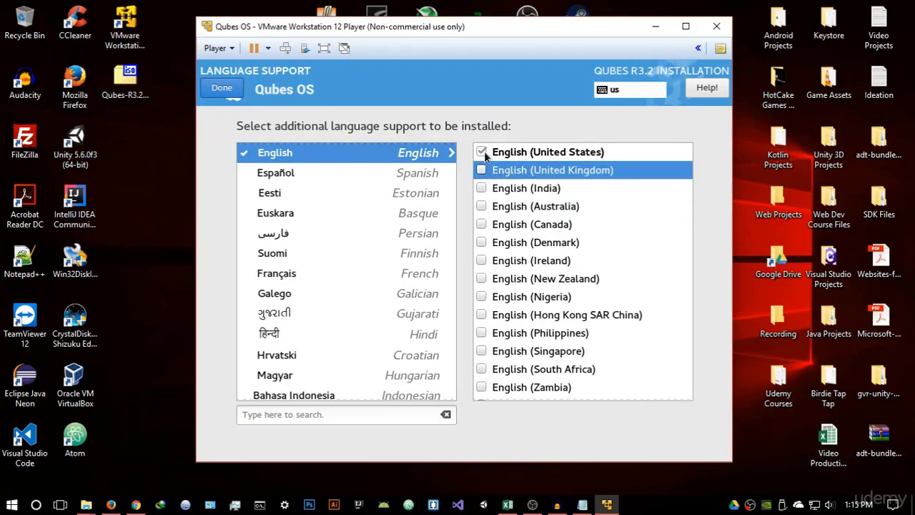
pyautogui.click(222, 89)
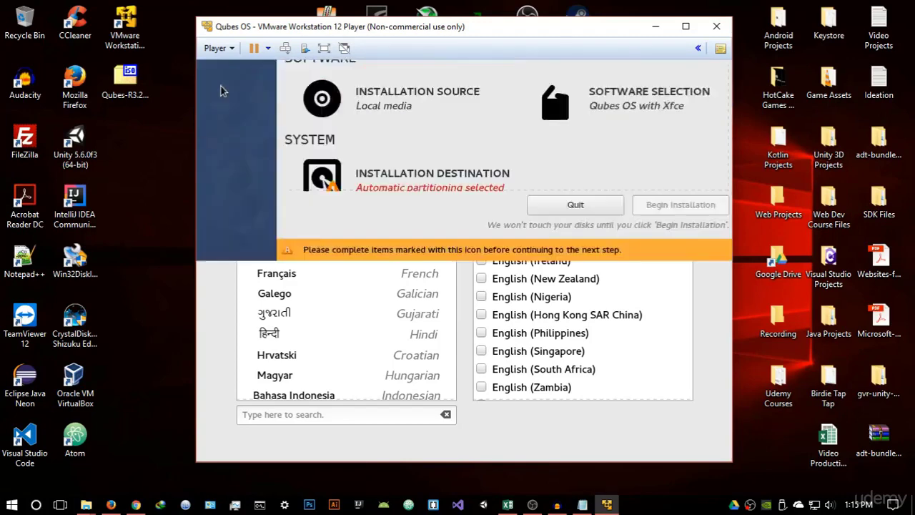
# Step: Try the AM/PM format in the time and date settings and return to the 24-hour clock
pyautogui.click(431, 223)
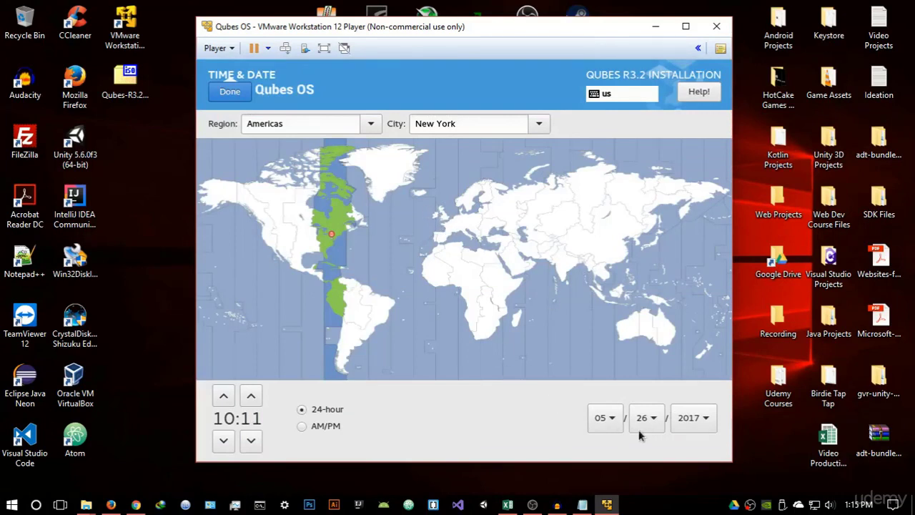
pyautogui.click(311, 425)
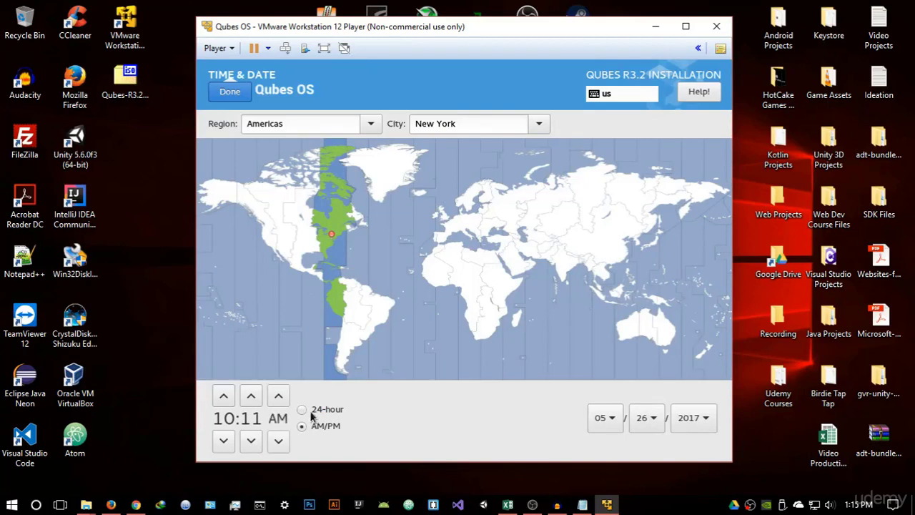
pyautogui.click(312, 411)
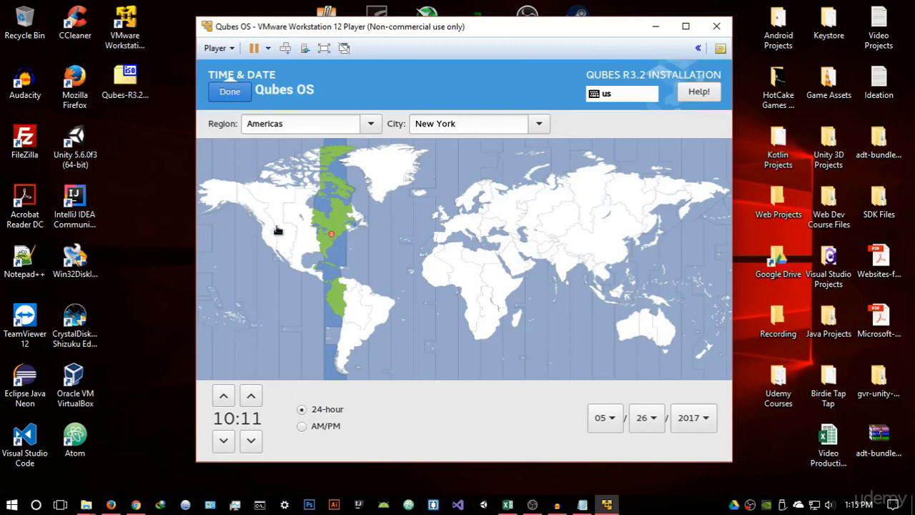
pyautogui.click(242, 92)
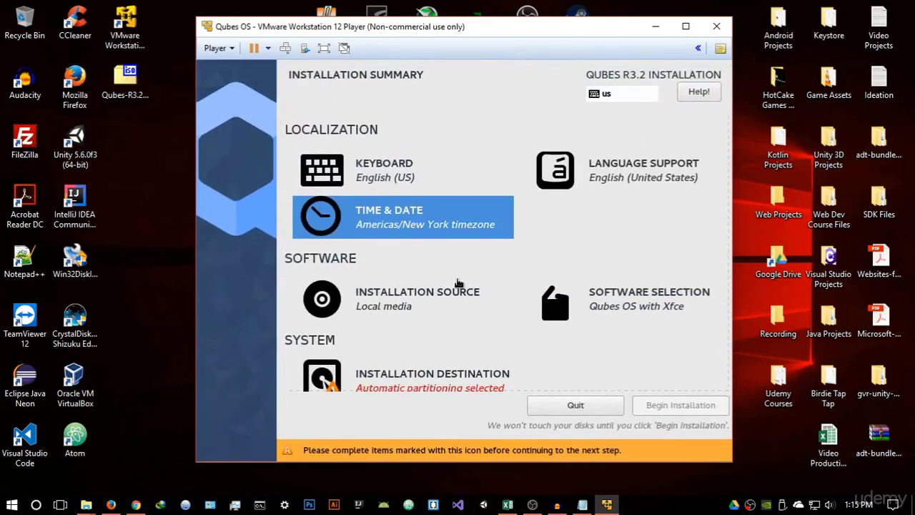
# Step: Select Qubes OS with Xfce as the base environment, keeping the Debian 8 and Whonix add-ons
pyautogui.scroll(-1, 457, 282)
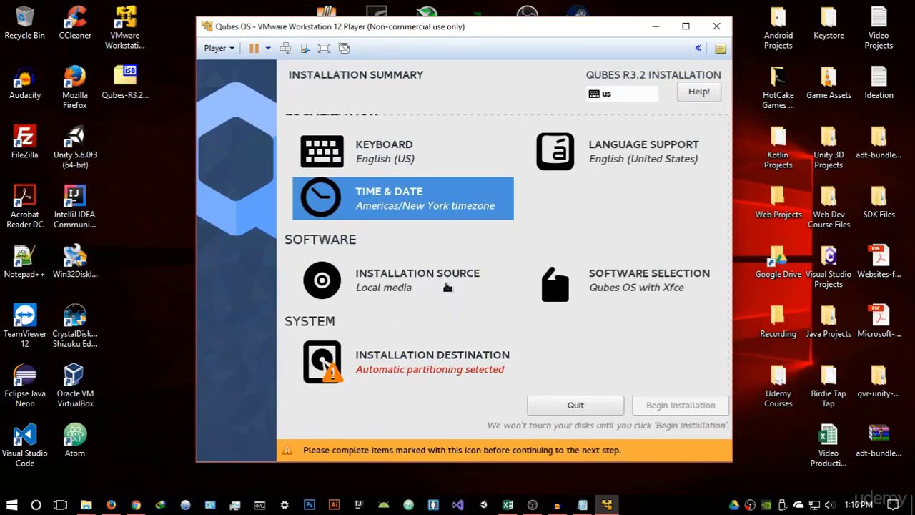
pyautogui.click(632, 284)
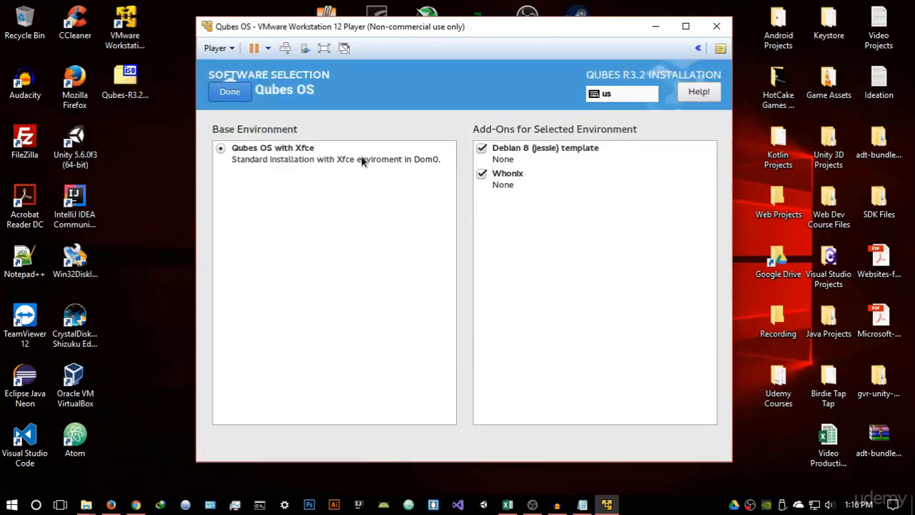
pyautogui.click(291, 153)
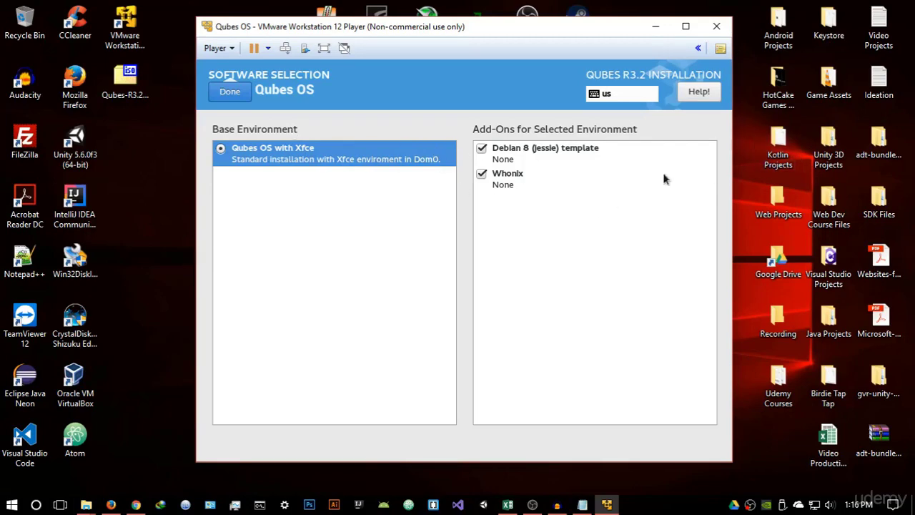
pyautogui.click(233, 92)
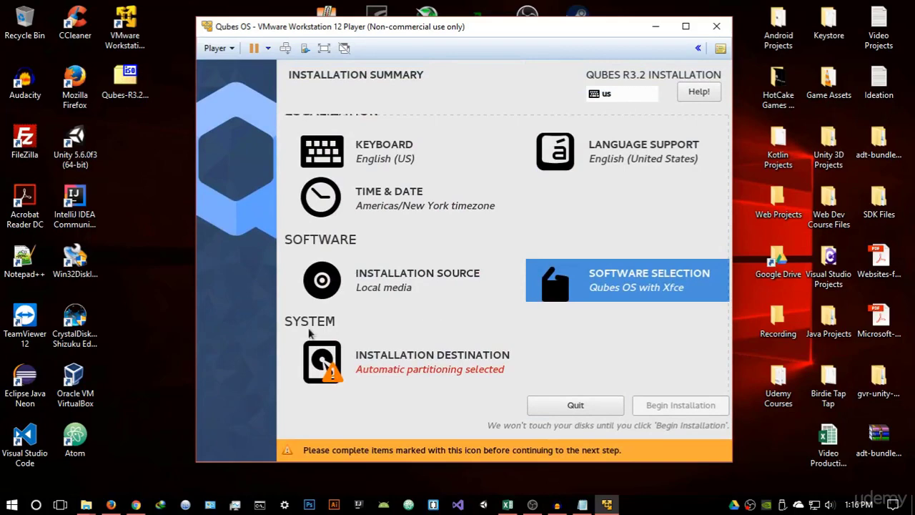
# Step: Open the installation destination, look at the options for adding a disk, and select the 30 GiB VMware virtual disk
pyautogui.click(408, 364)
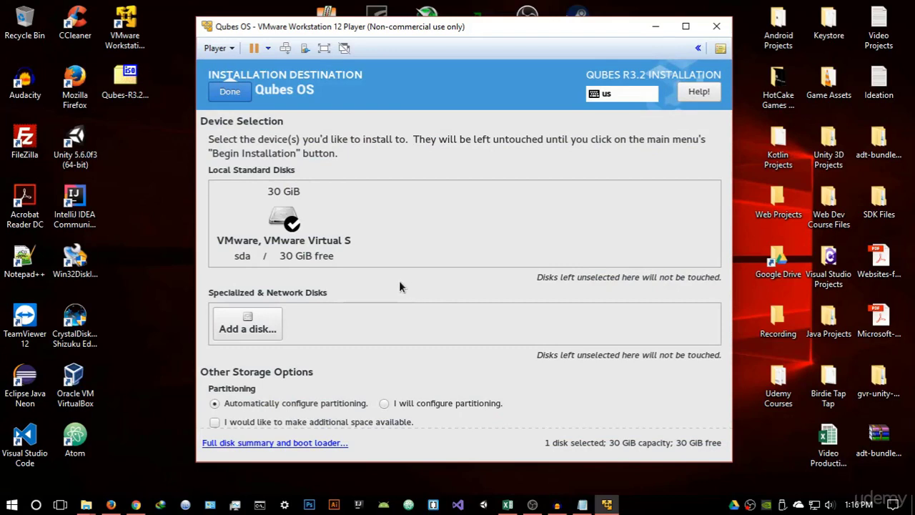
pyautogui.click(283, 240)
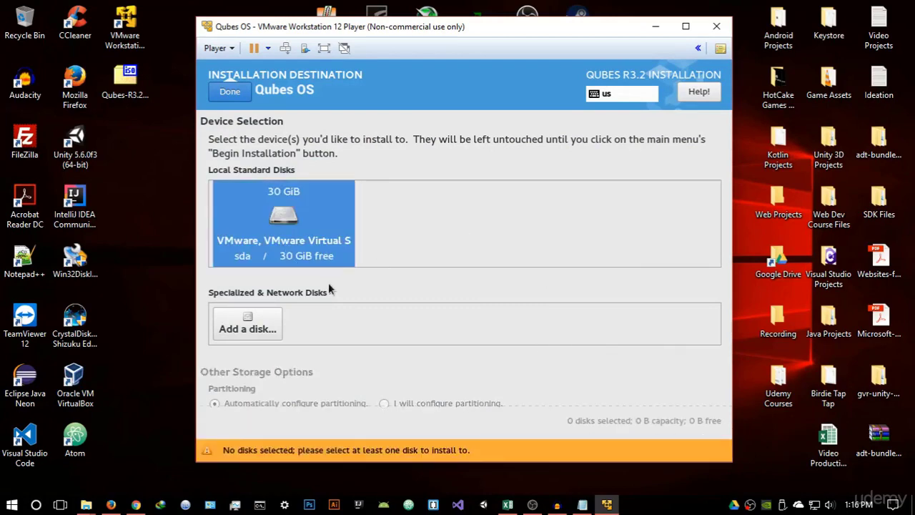
pyautogui.click(256, 326)
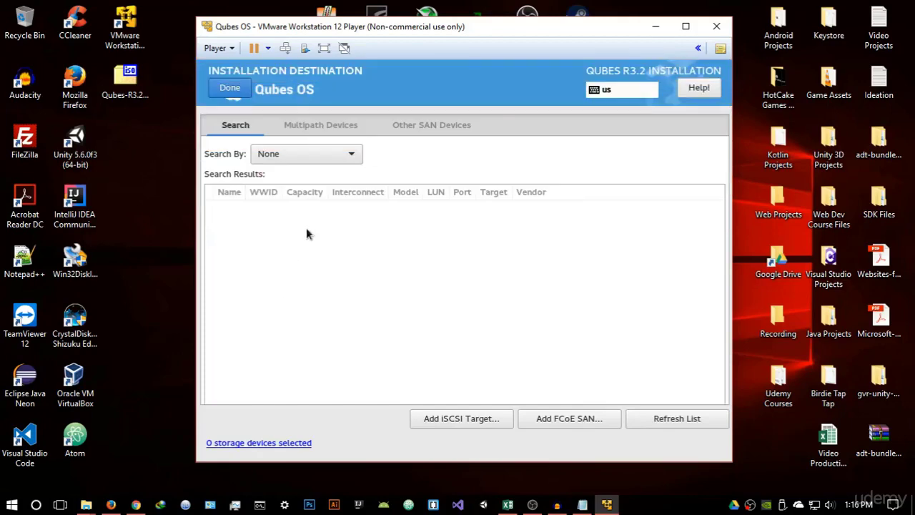
pyautogui.click(231, 90)
pyautogui.click(346, 253)
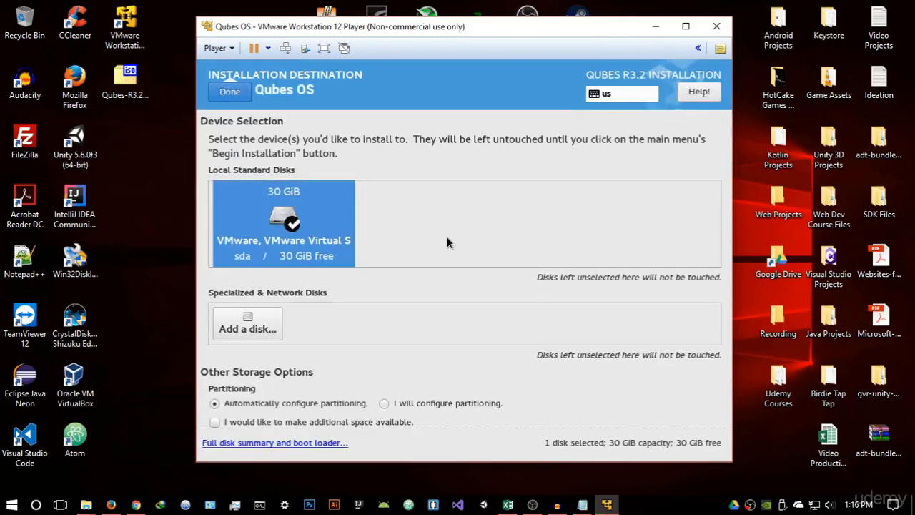
# Step: Turn off data encryption for the installation destination and confirm the disk settings
pyautogui.scroll(-1, 447, 236)
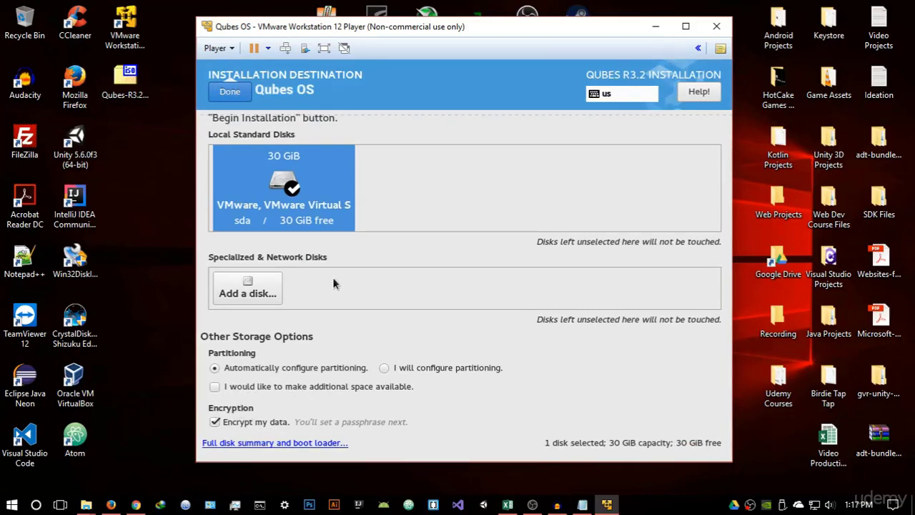
pyautogui.click(230, 422)
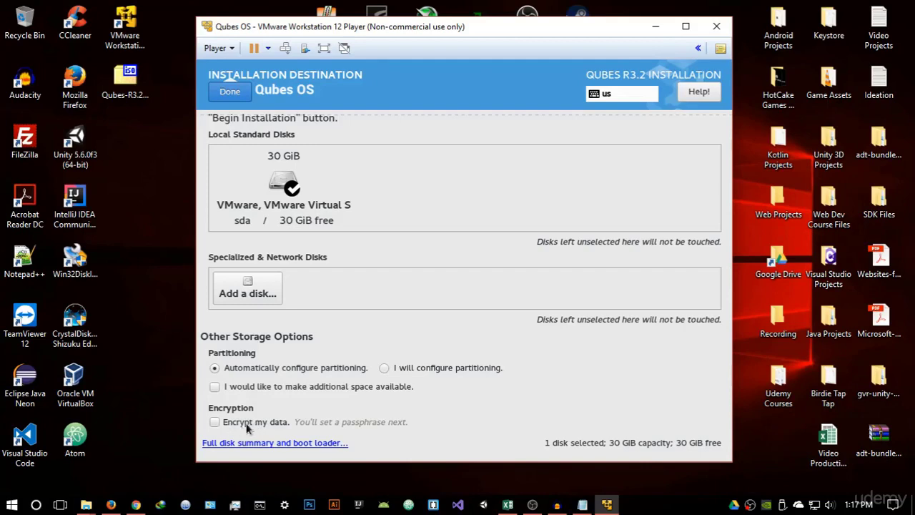
pyautogui.click(230, 93)
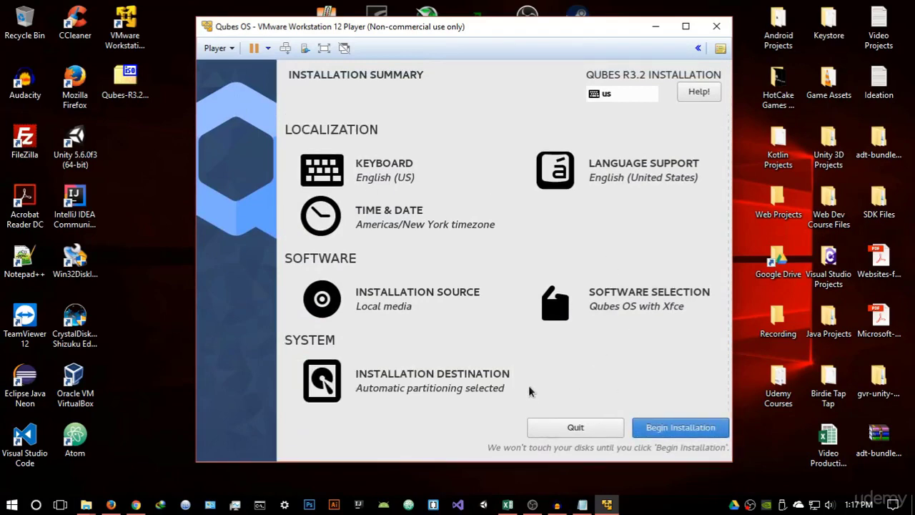
# Step: Recheck the installation destination settings and begin the Qubes installation
pyautogui.click(461, 391)
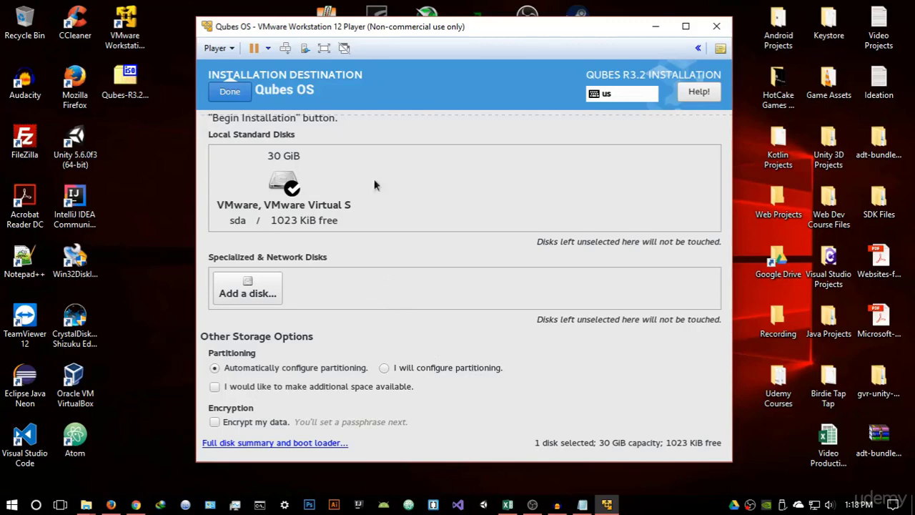
pyautogui.click(240, 94)
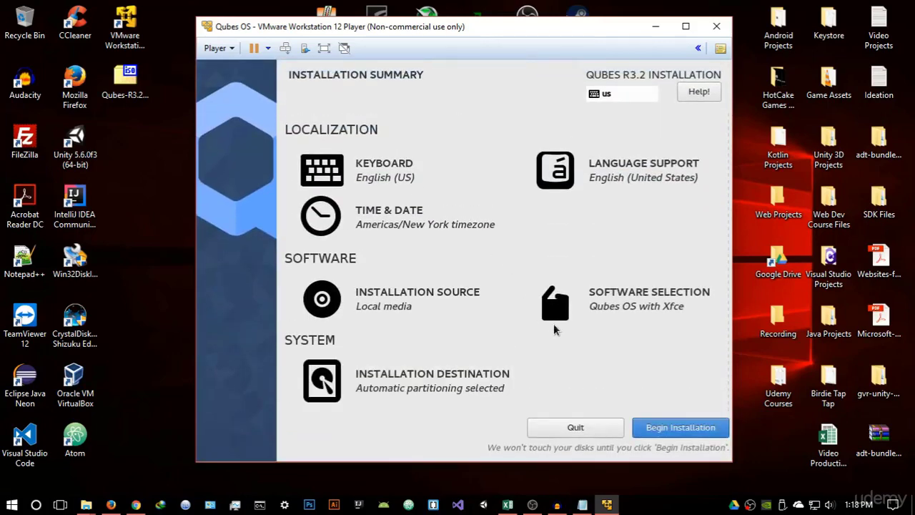
pyautogui.click(680, 427)
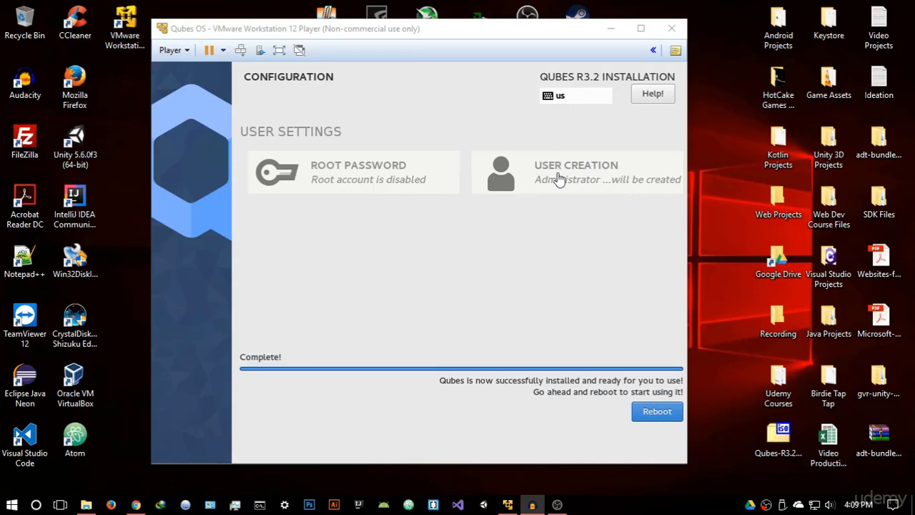
# Step: Reboot the virtual machine from the completed Qubes installer
pyautogui.click(656, 422)
pyautogui.click(653, 417)
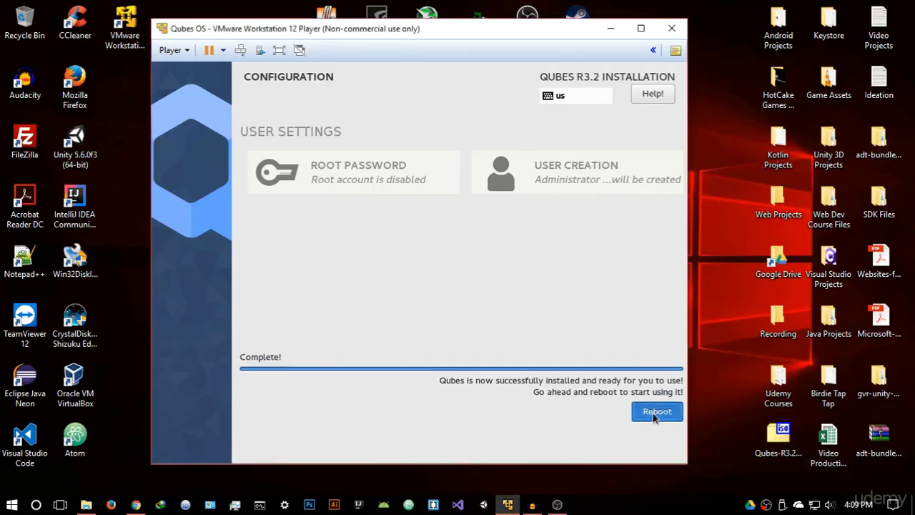